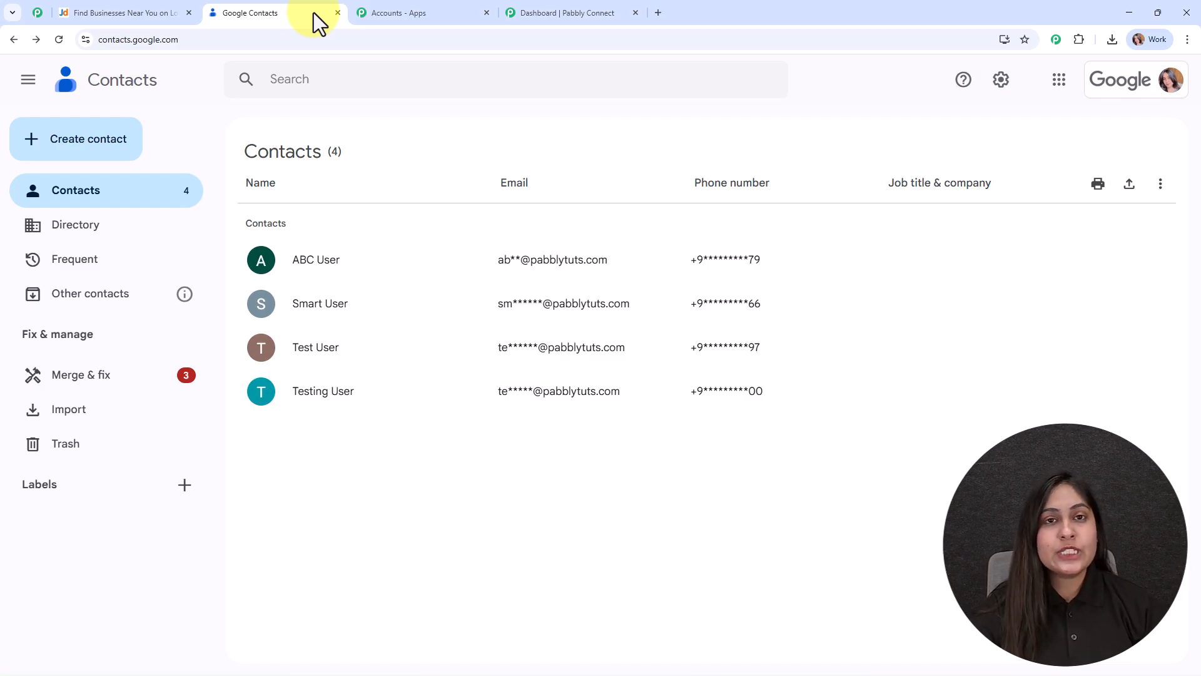
Step: Look over the open Justdial, Google Contacts and Pabbly apps pages and the Pabbly Connect dashboard
{"action": "left_click", "coordinate": [150, 11]}
{"action": "left_click", "coordinate": [282, 11]}
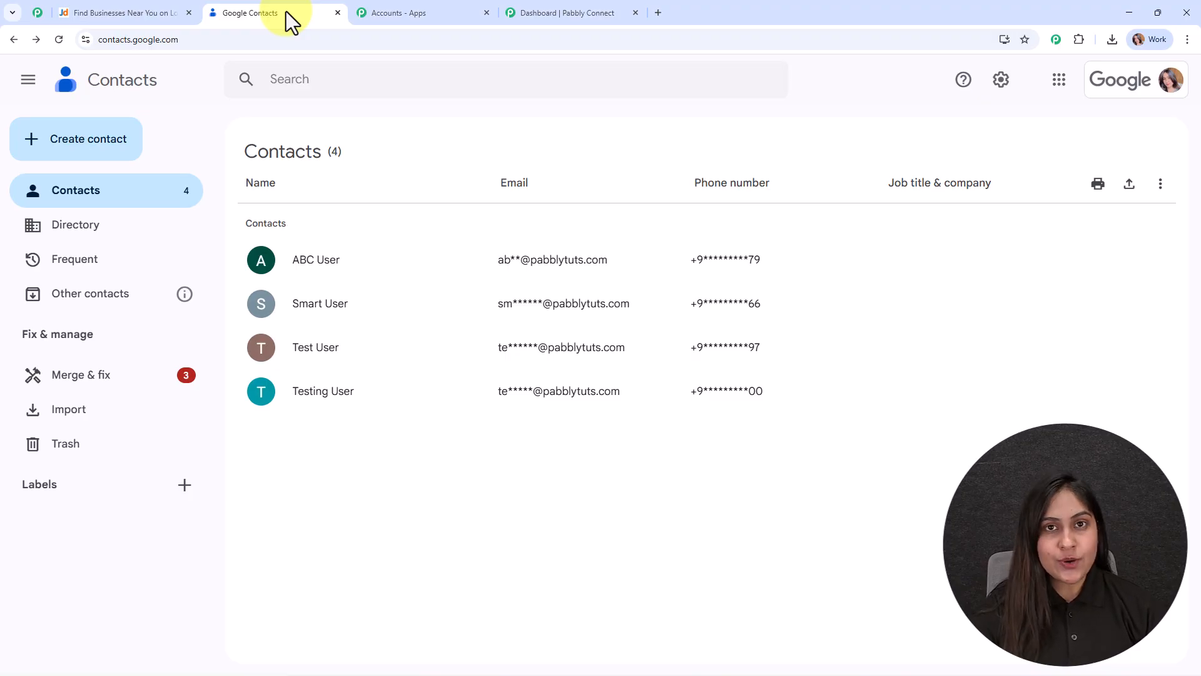
{"action": "left_click", "coordinate": [582, 11]}
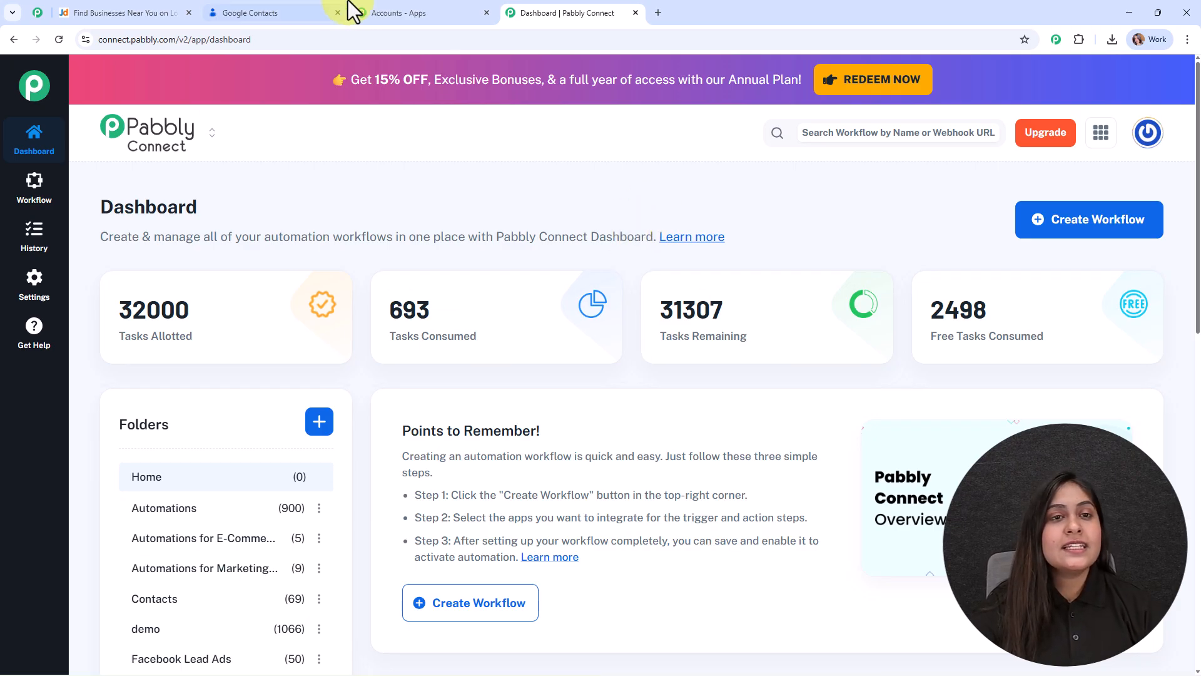
{"action": "left_click", "coordinate": [369, 13]}
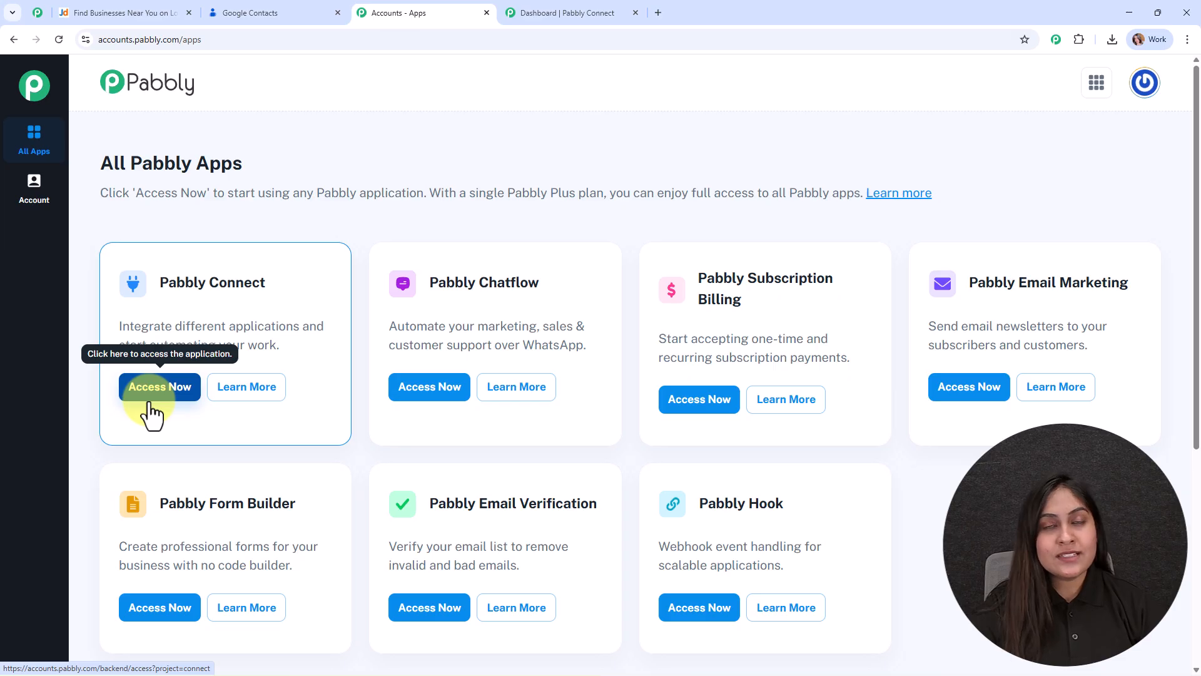
{"action": "left_click", "coordinate": [532, 10]}
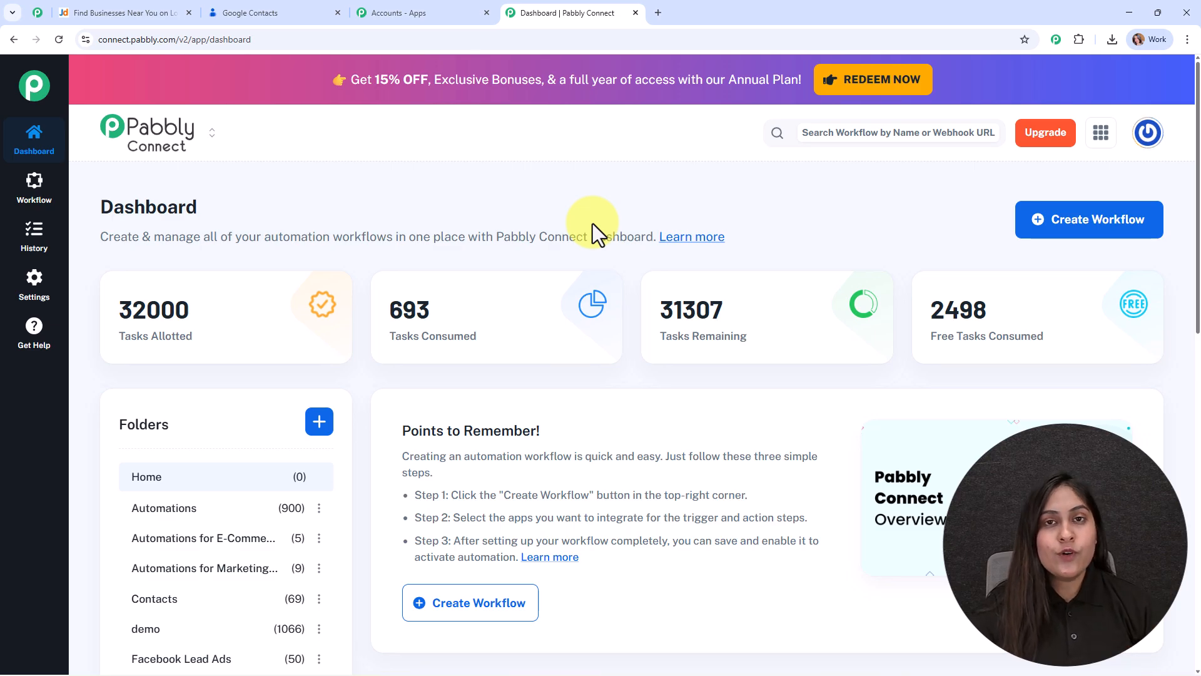
Step: Examine the Pabbly Community page, from the community benefits and customer reviews down to the footer
{"action": "left_click", "coordinate": [43, 3]}
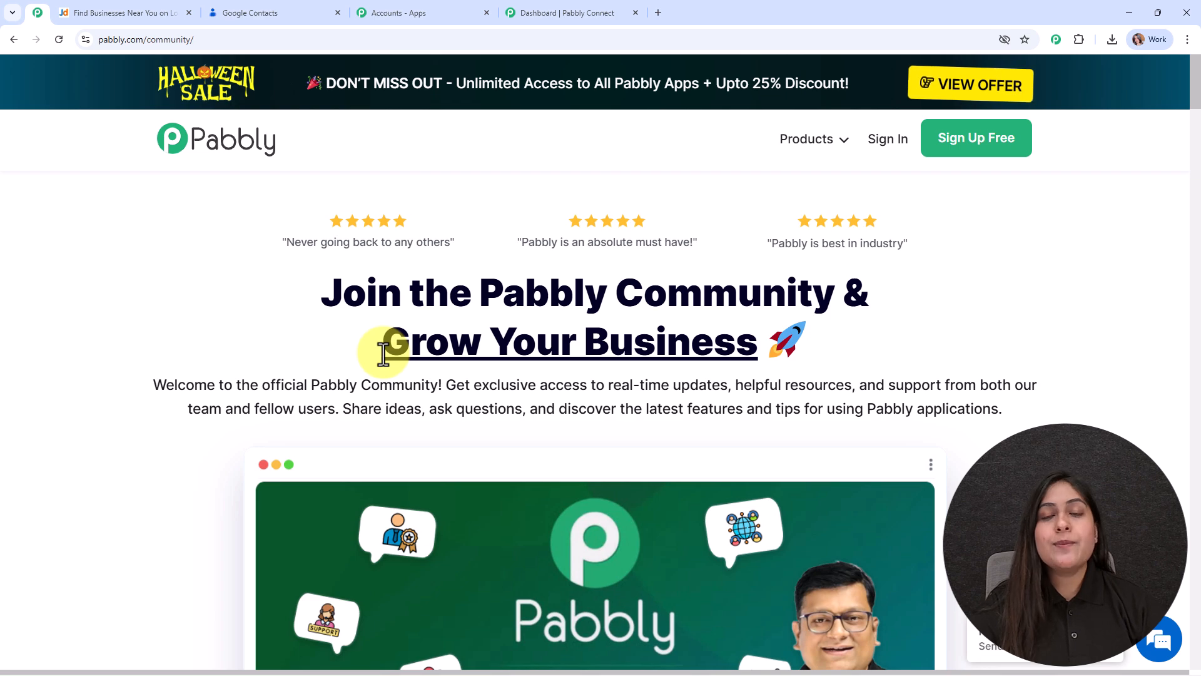
{"action": "scroll", "coordinate": [383, 351], "scroll_direction": "down", "scroll_amount": 1}
{"action": "scroll", "coordinate": [384, 352], "scroll_direction": "down", "scroll_amount": 12}
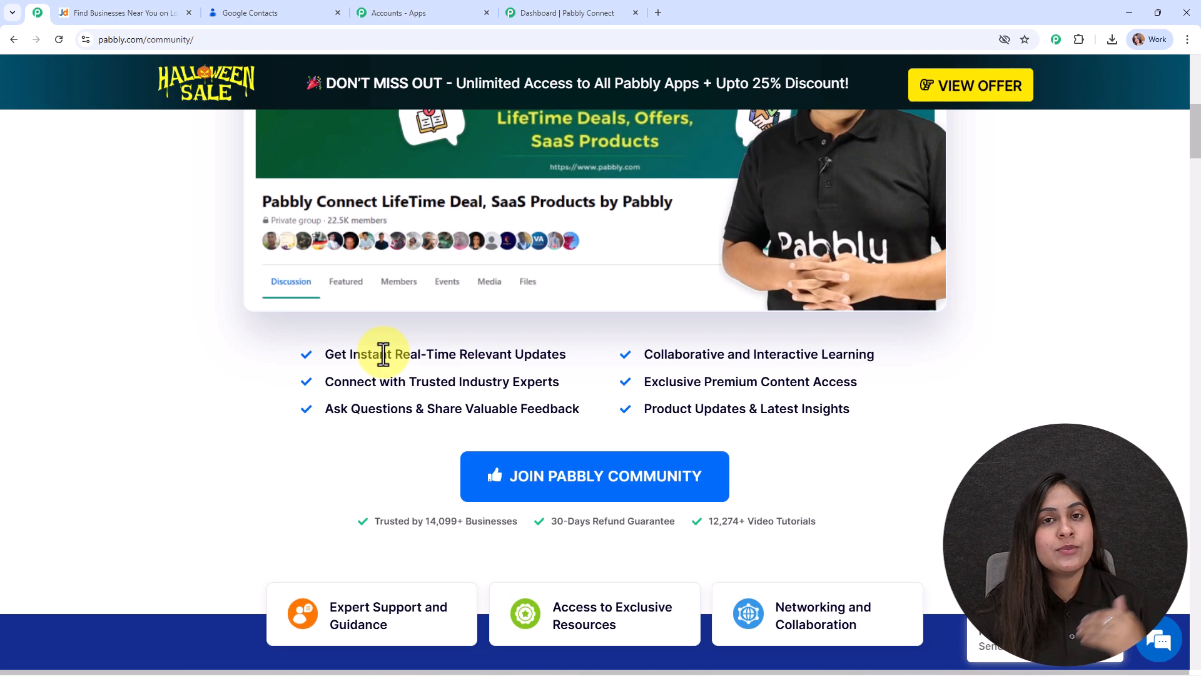
{"action": "scroll", "coordinate": [383, 354], "scroll_direction": "down", "scroll_amount": 12}
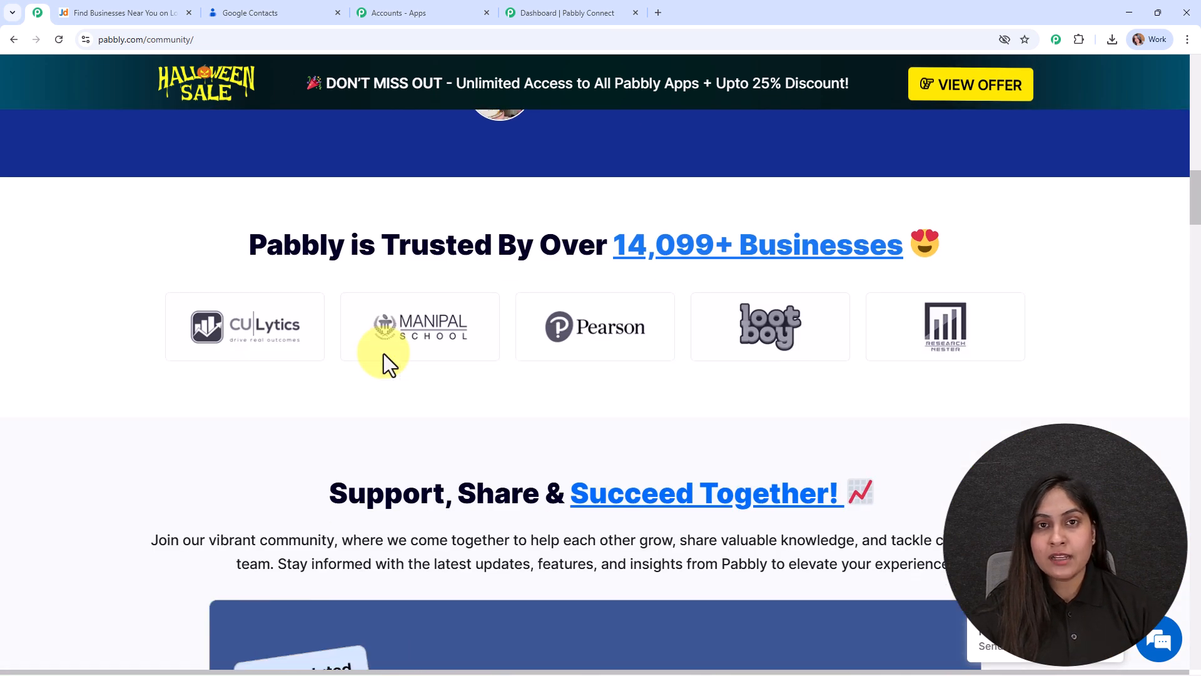
{"action": "scroll", "coordinate": [383, 352], "scroll_direction": "down", "scroll_amount": 12}
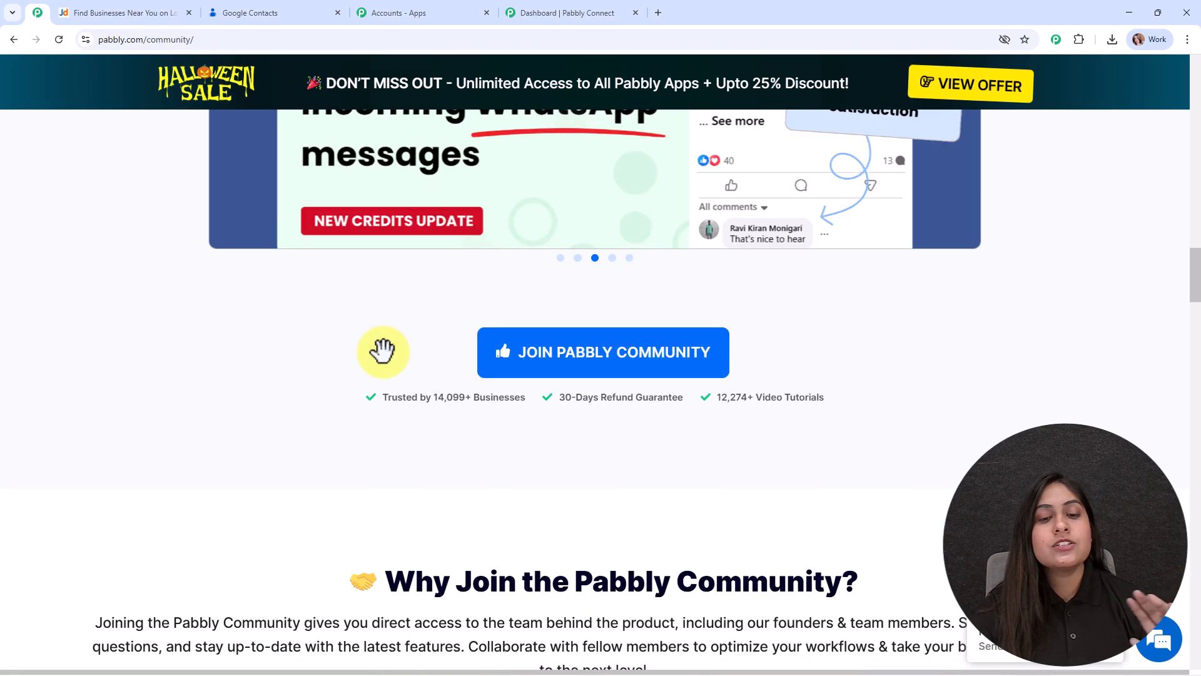
{"action": "scroll", "coordinate": [384, 354], "scroll_direction": "down", "scroll_amount": 13}
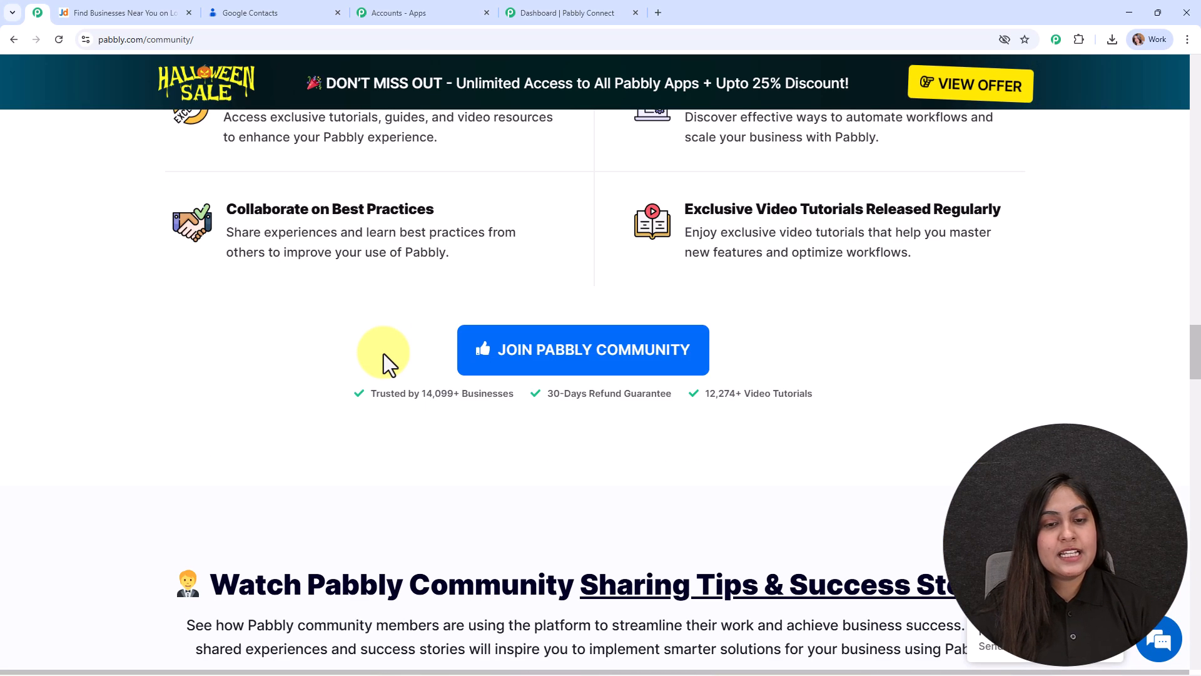
{"action": "scroll", "coordinate": [383, 353], "scroll_direction": "down", "scroll_amount": 14}
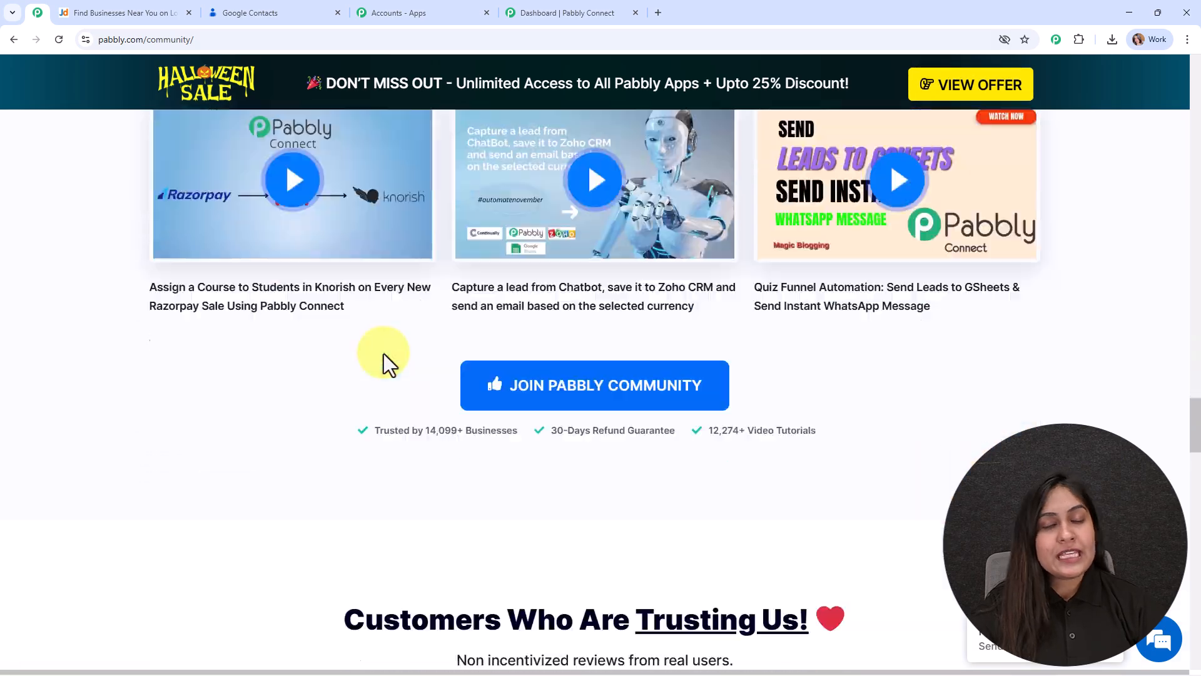
{"action": "scroll", "coordinate": [384, 354], "scroll_direction": "down", "scroll_amount": 14}
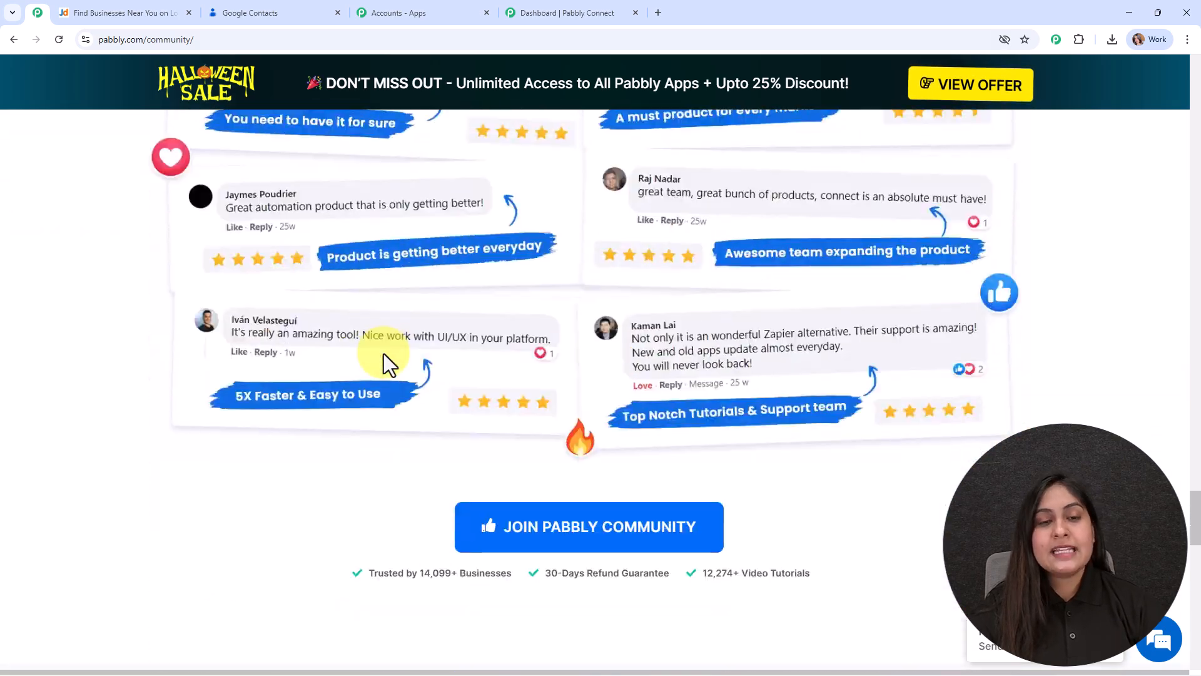
{"action": "scroll", "coordinate": [384, 354], "scroll_direction": "down", "scroll_amount": 15}
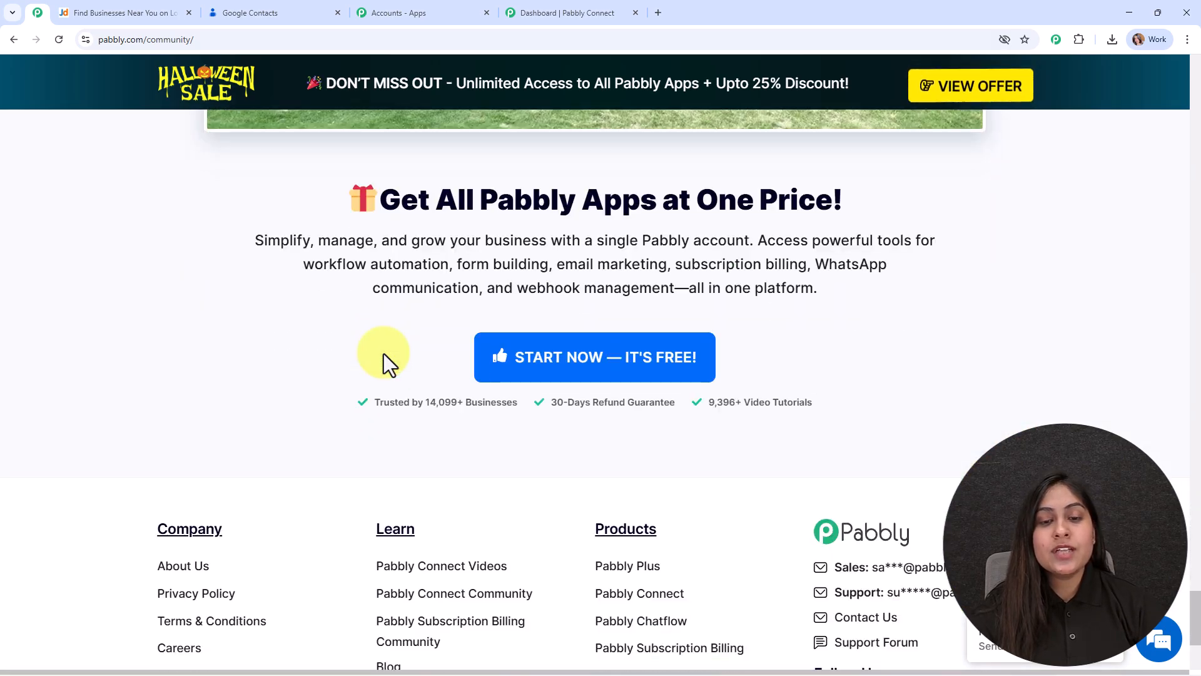
{"action": "scroll", "coordinate": [384, 354], "scroll_direction": "up", "scroll_amount": 5}
{"action": "scroll", "coordinate": [384, 354], "scroll_direction": "up", "scroll_amount": 15}
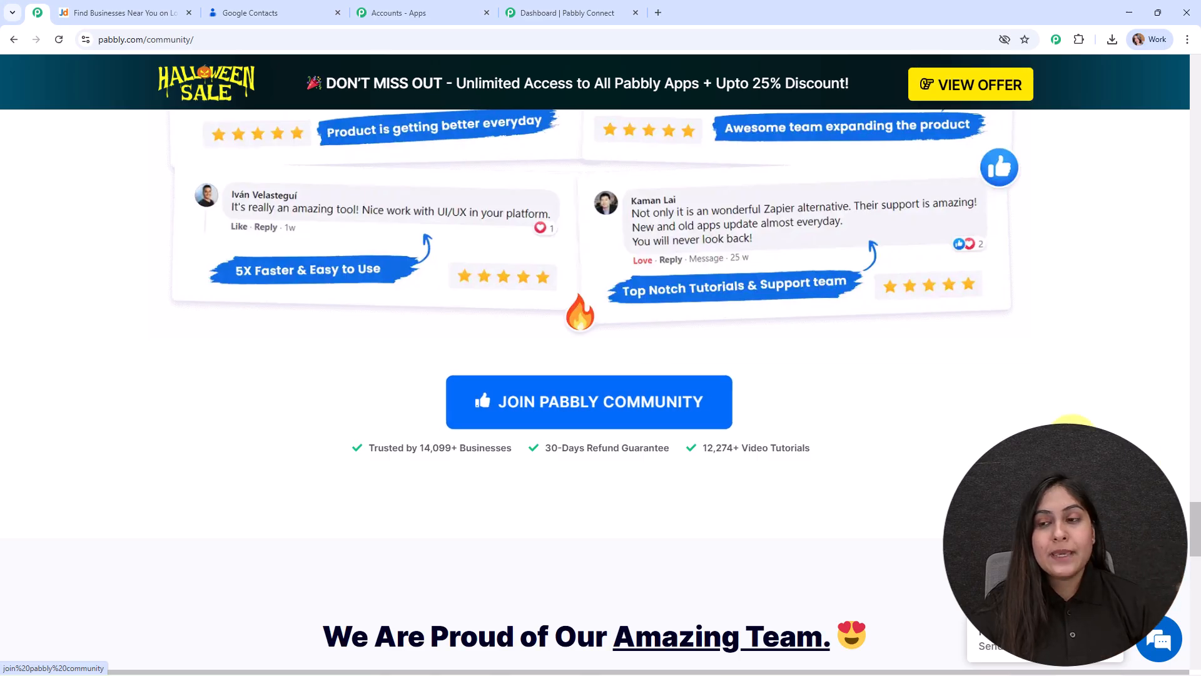
{"action": "left_click_drag", "start_coordinate": [1193, 519], "coordinate": [1196, 113]}
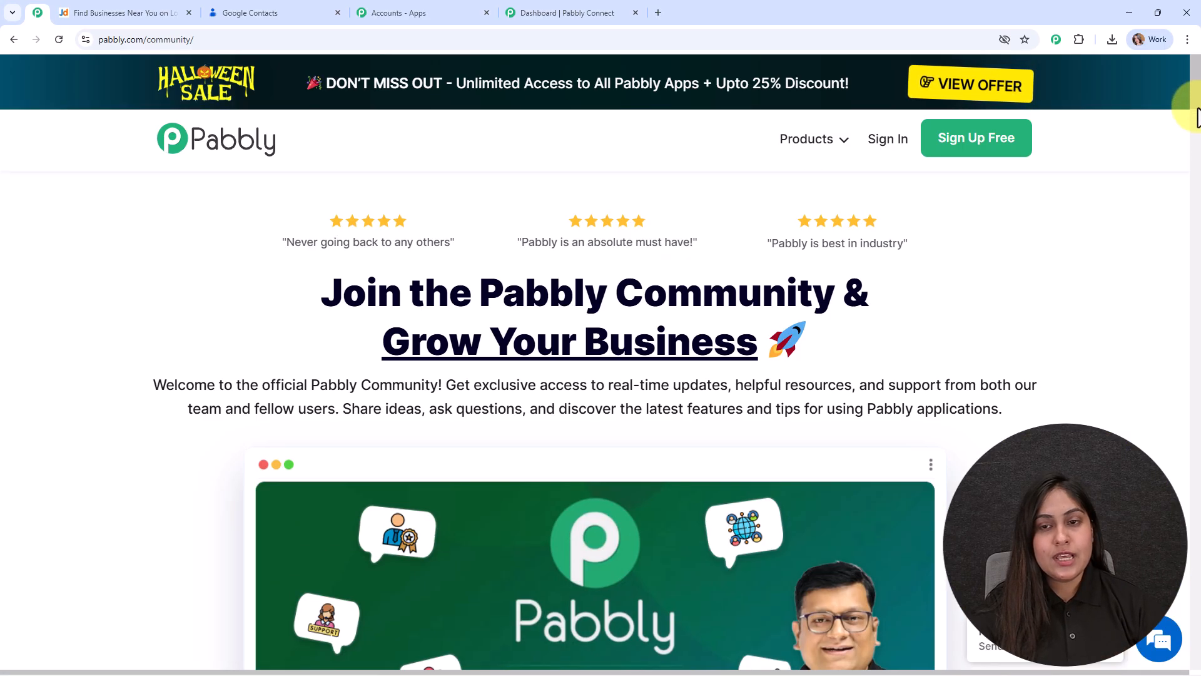
Step: Switch back to the Pabbly Connect dashboard and start a new workflow with the New (Beta) builder
{"action": "left_click", "coordinate": [525, 6]}
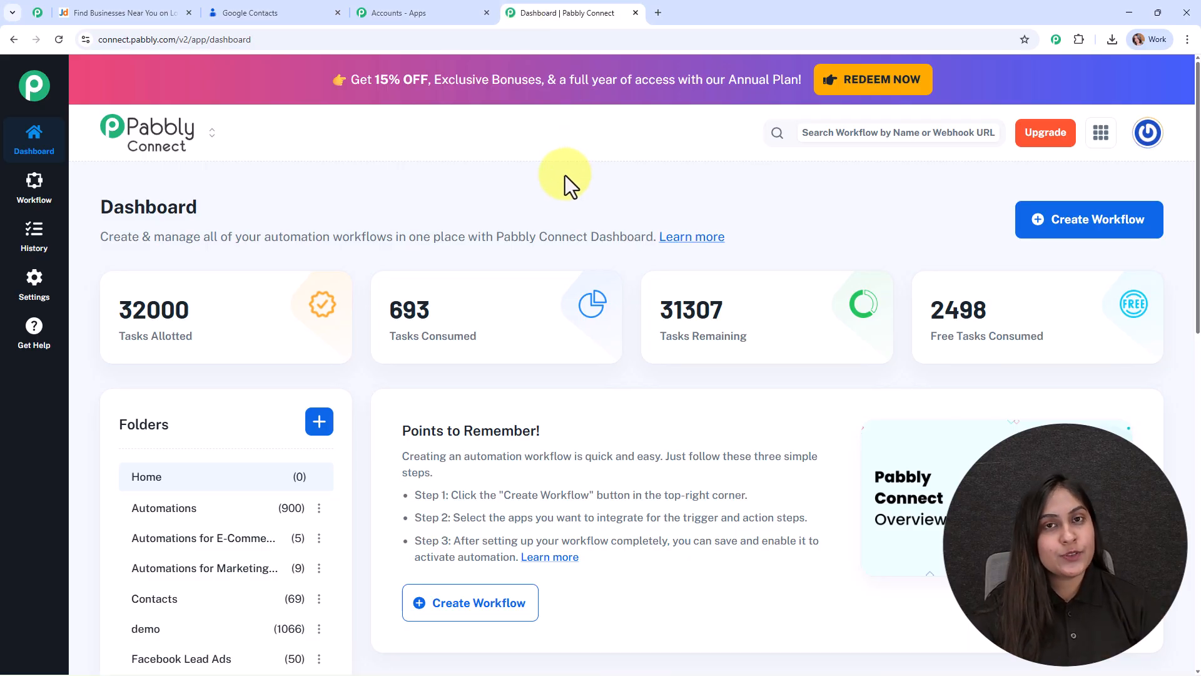
{"action": "left_click", "coordinate": [1096, 229]}
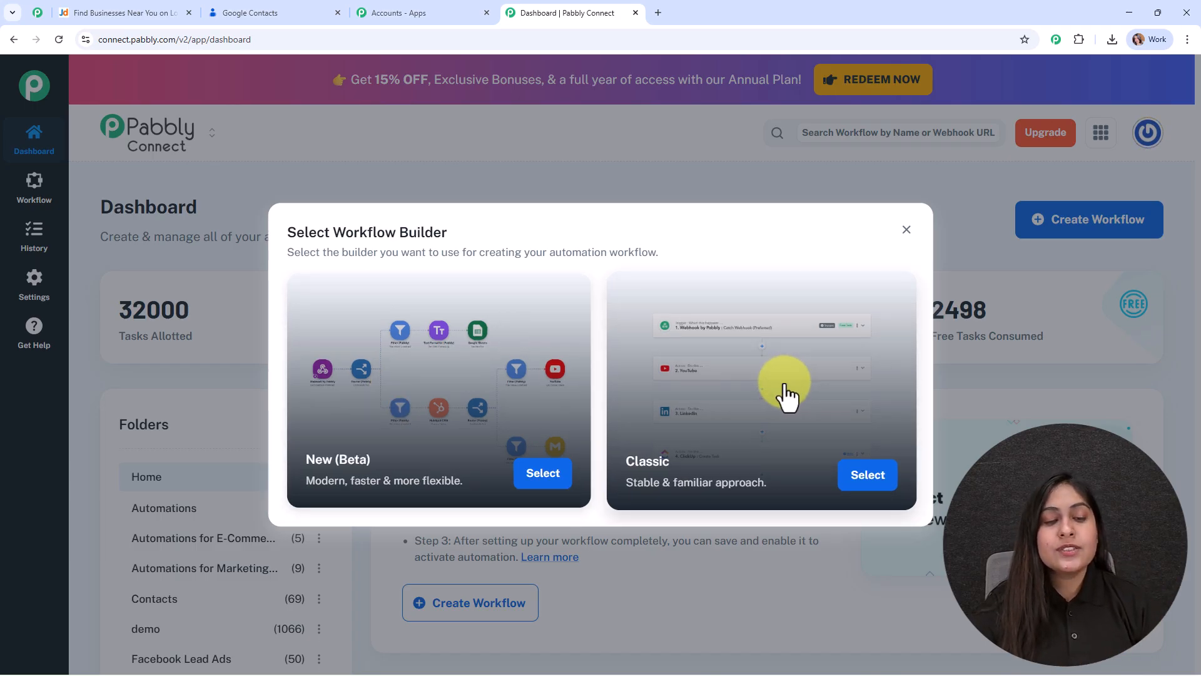
{"action": "left_click", "coordinate": [547, 479]}
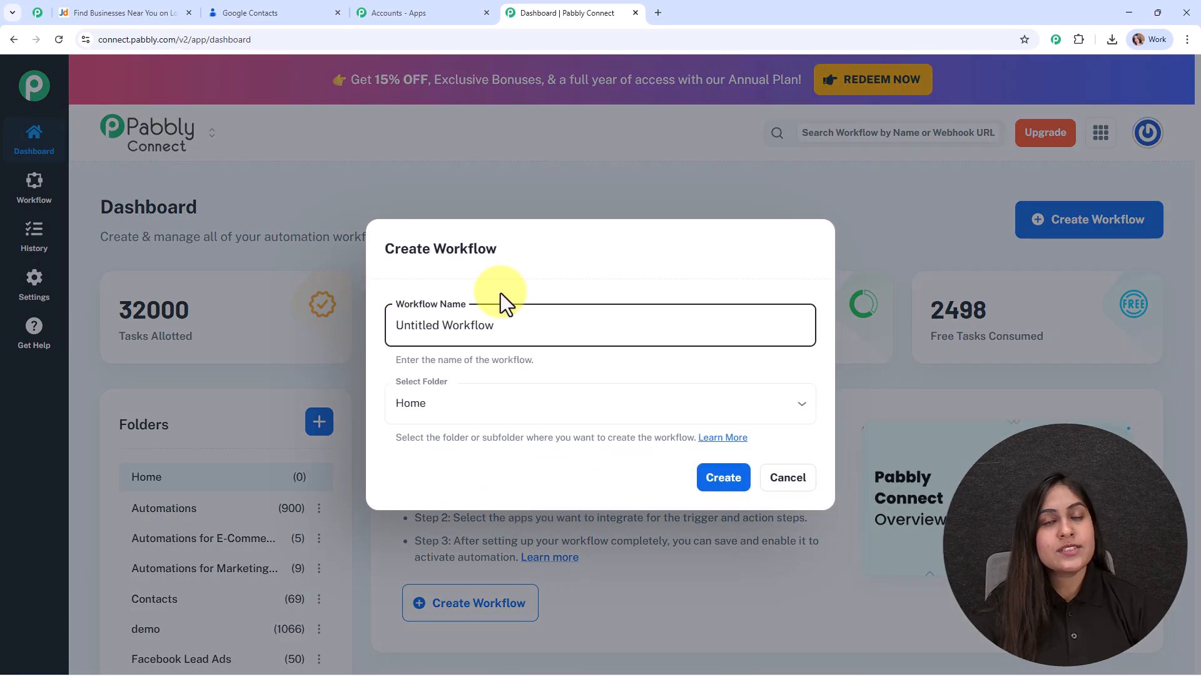
Step: Name the workflow "Automatically Add Justdial Leads to Google Contacts" and choose the Contacts folder for it
{"action": "left_click_drag", "start_coordinate": [510, 313], "coordinate": [318, 313]}
{"action": "type", "text": "Automatically Add Justdial Leads to Google Contacts"}
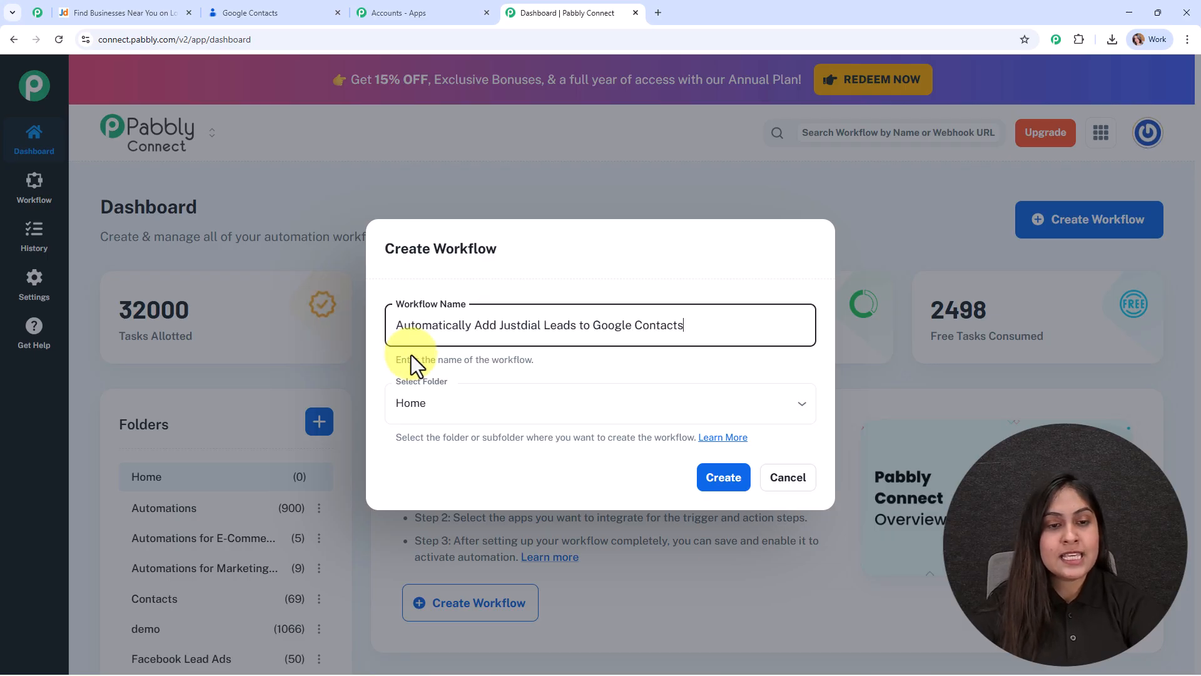
{"action": "left_click_drag", "start_coordinate": [393, 325], "coordinate": [722, 351]}
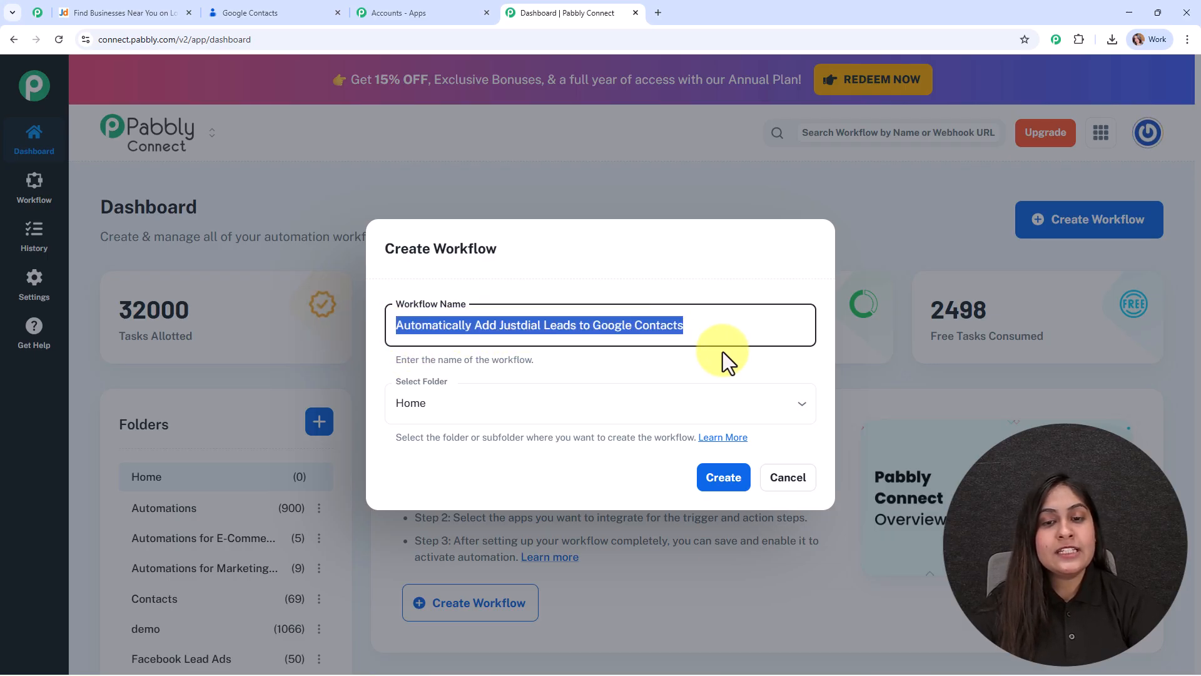
{"action": "left_click", "coordinate": [721, 364]}
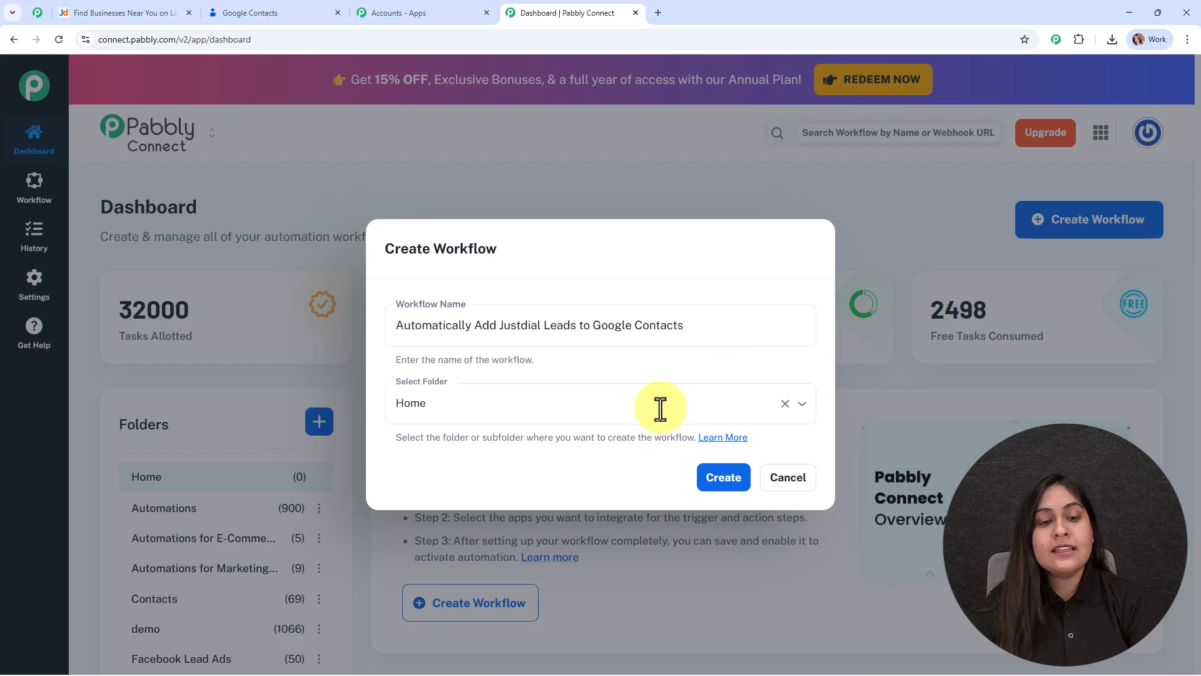
{"action": "left_click", "coordinate": [563, 410]}
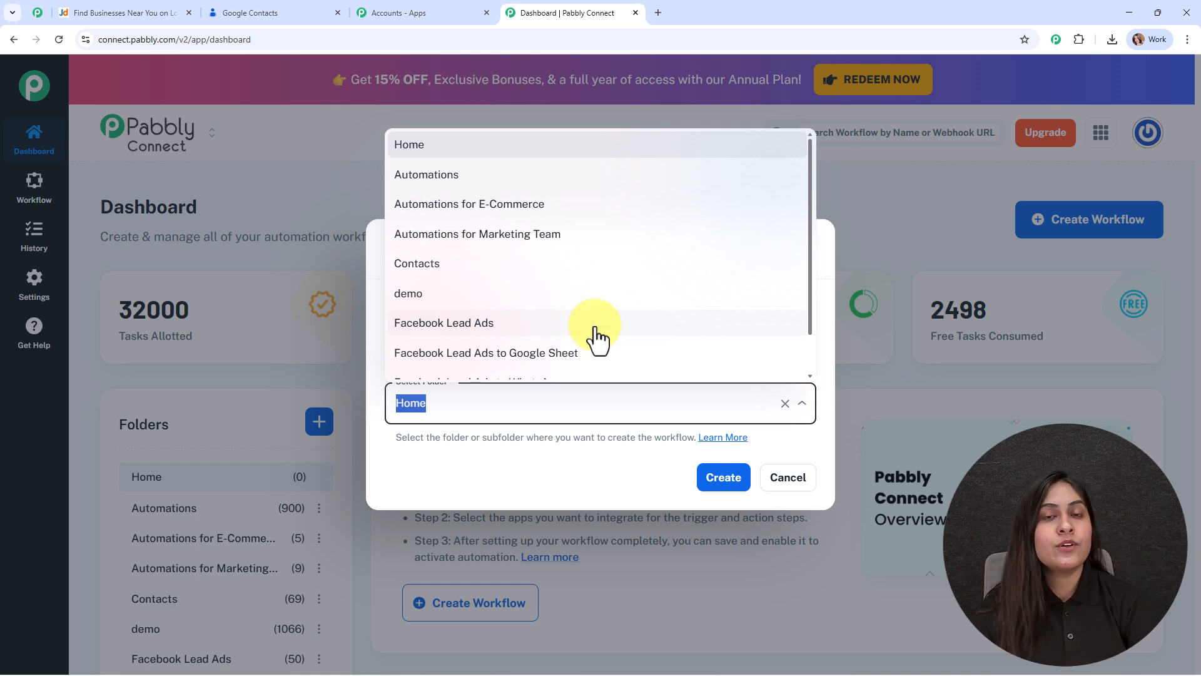
{"action": "left_click", "coordinate": [436, 277]}
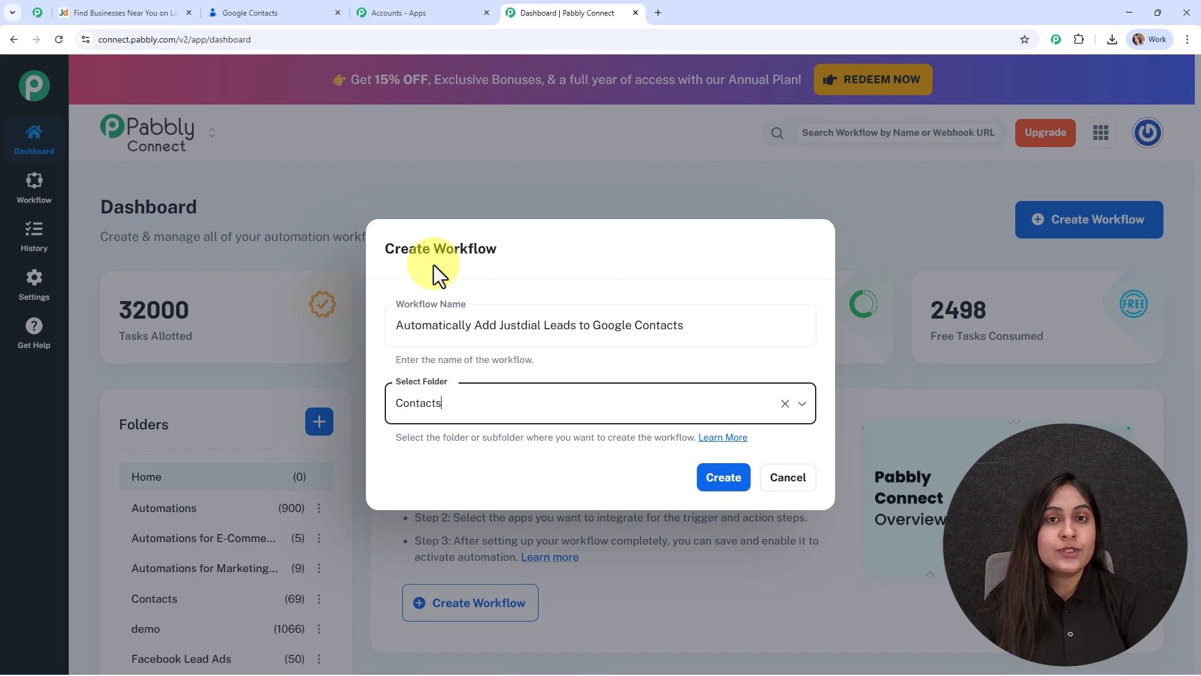
Step: Read the support article on folders, covering nested folders, sharing and folder creation, and return to the workflow form
{"action": "left_click", "coordinate": [733, 443]}
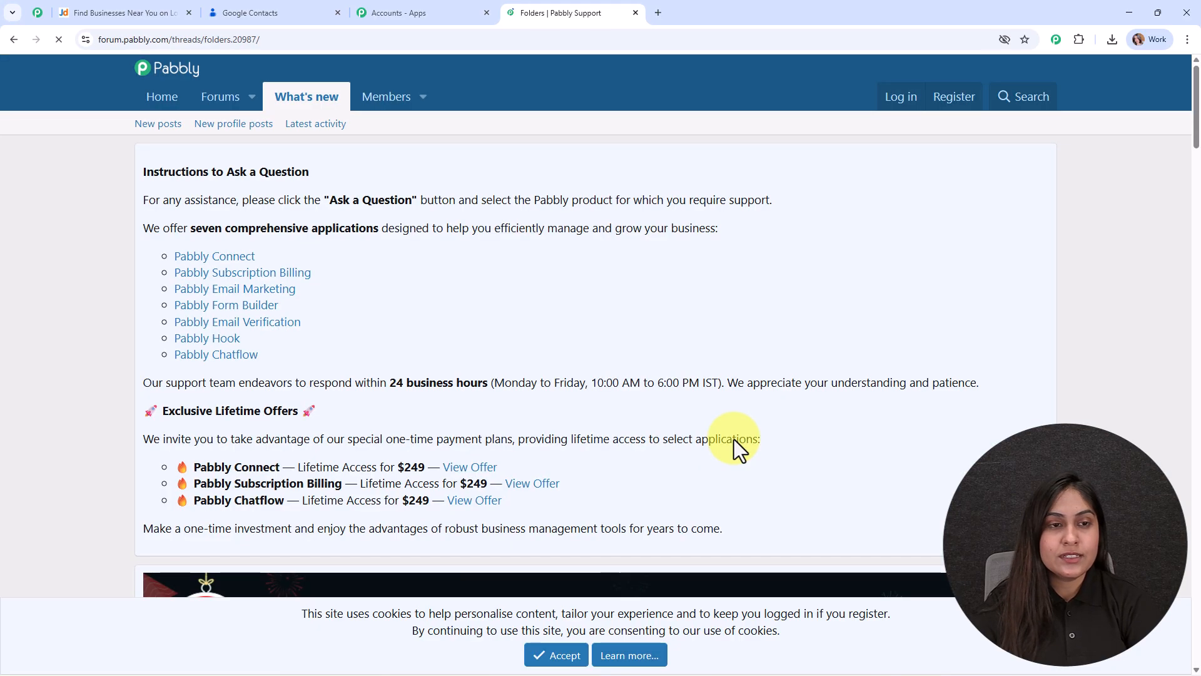
{"action": "scroll", "coordinate": [557, 433], "scroll_direction": "down", "scroll_amount": 5}
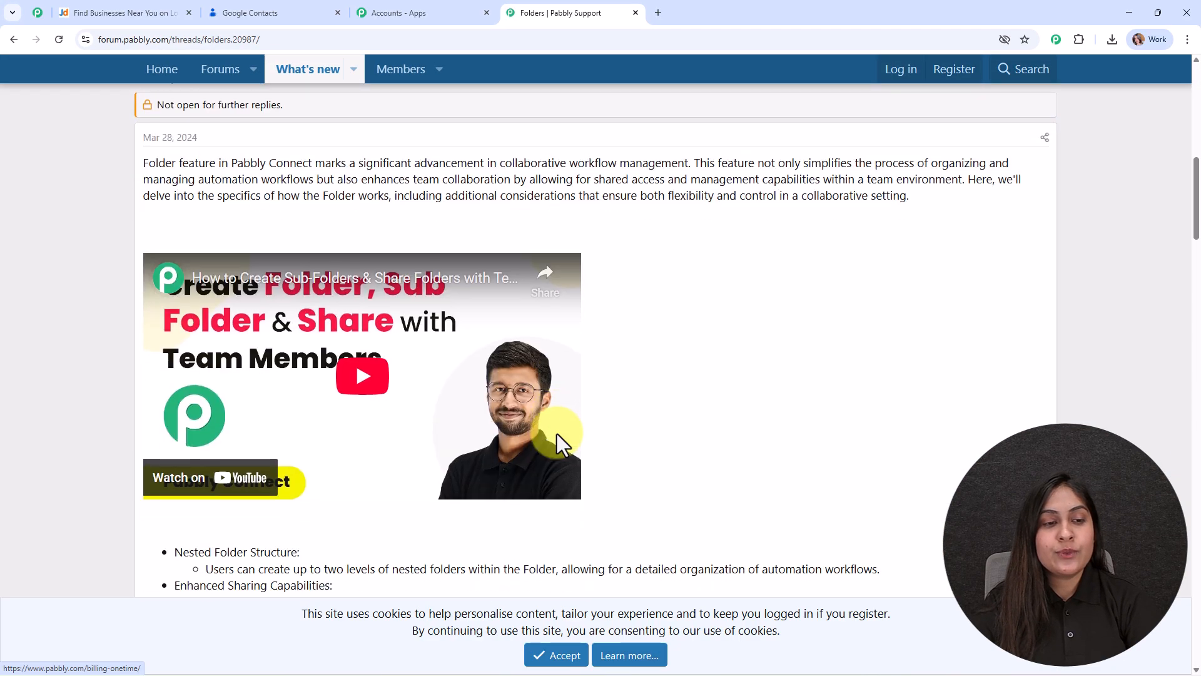
{"action": "scroll", "coordinate": [496, 402], "scroll_direction": "down", "scroll_amount": 10}
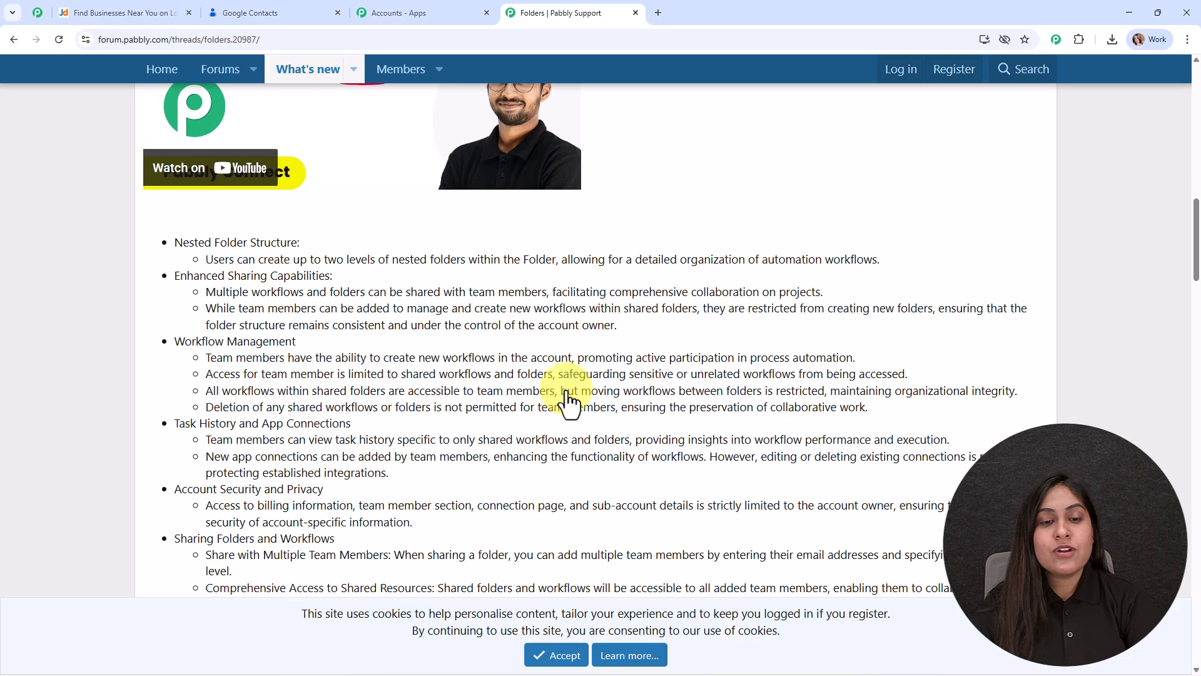
{"action": "scroll", "coordinate": [565, 401], "scroll_direction": "down", "scroll_amount": 5}
{"action": "scroll", "coordinate": [532, 362], "scroll_direction": "up", "scroll_amount": 3}
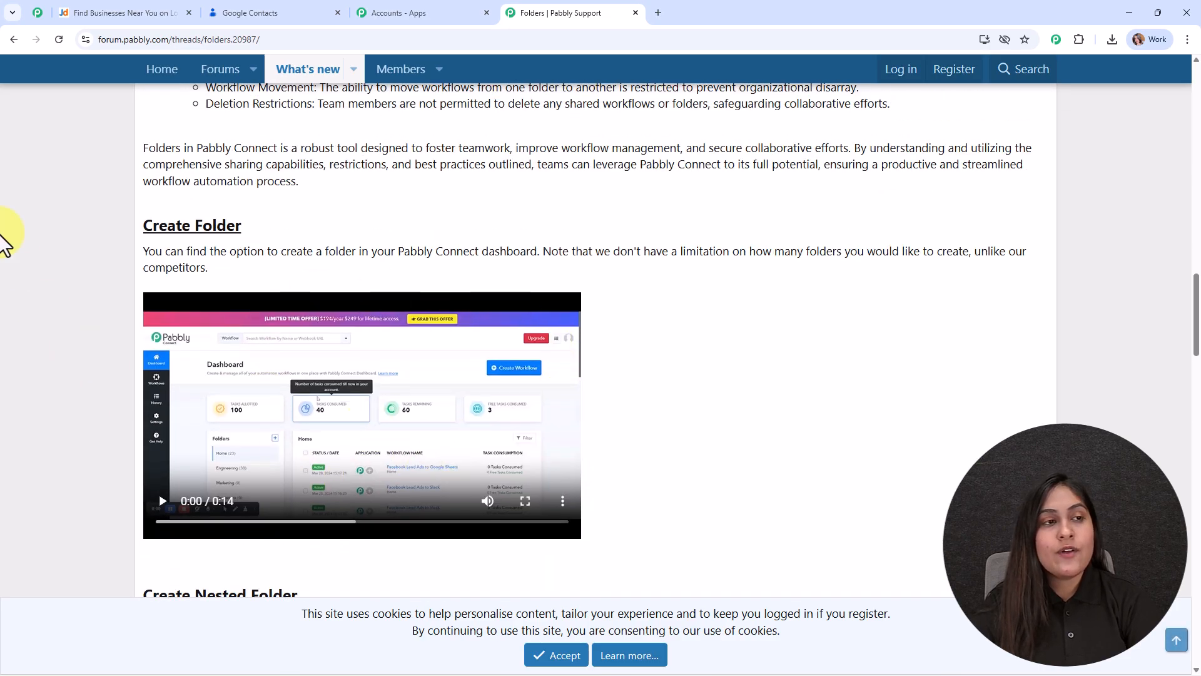
{"action": "left_click", "coordinate": [14, 40]}
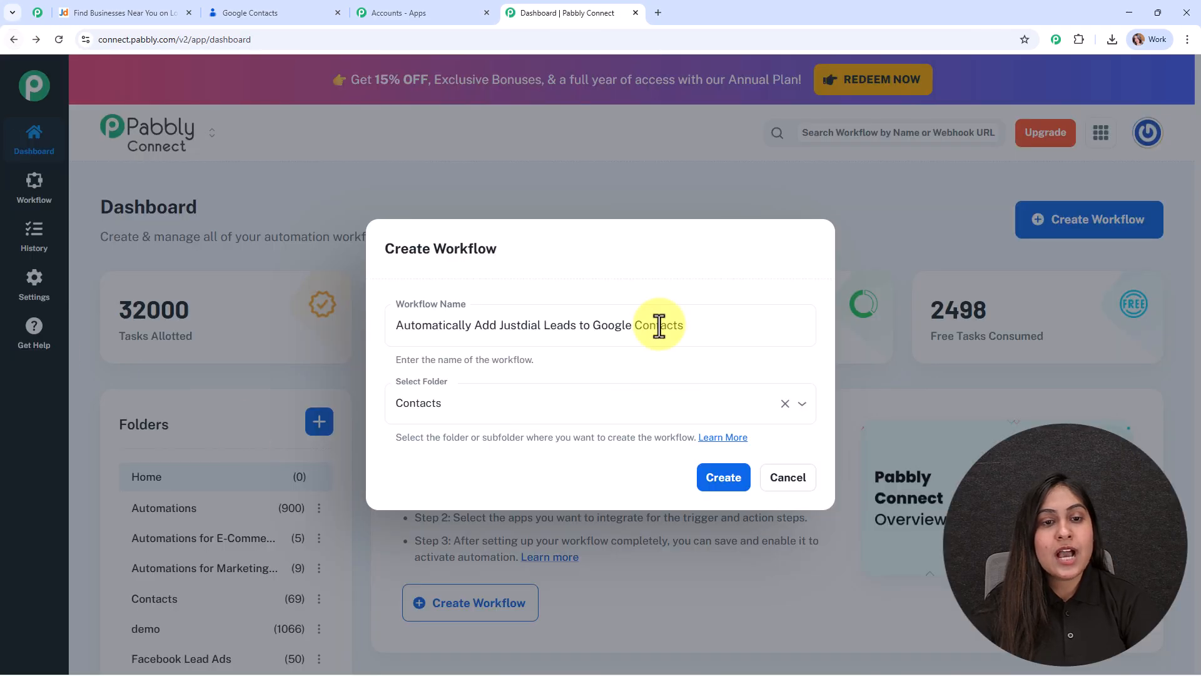
Step: Create the workflow and set its trigger to the Justdial app with the New Leads event
{"action": "left_click", "coordinate": [722, 488]}
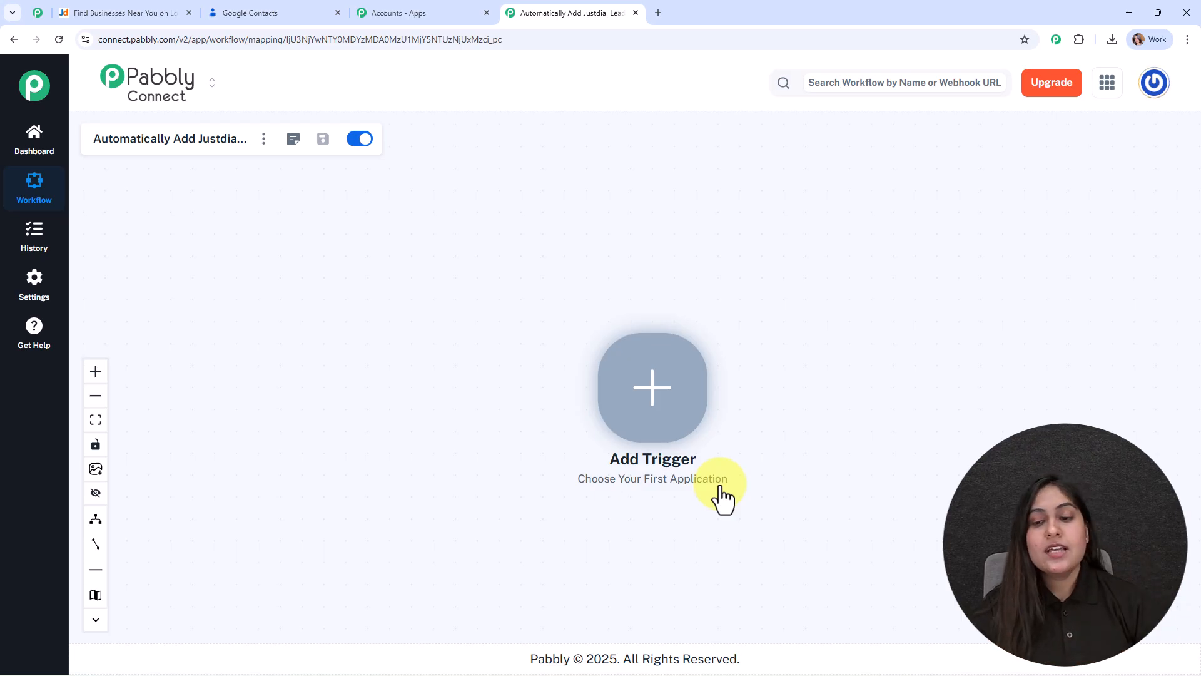
{"action": "left_click", "coordinate": [648, 384]}
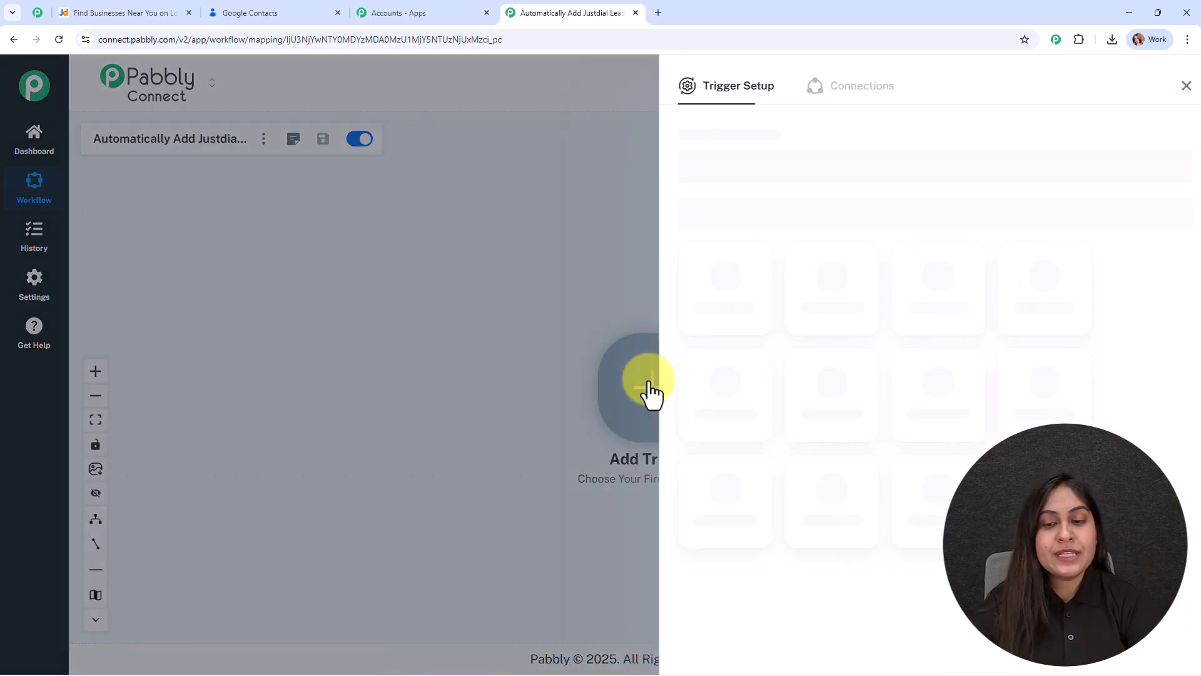
{"action": "type", "text": "just"}
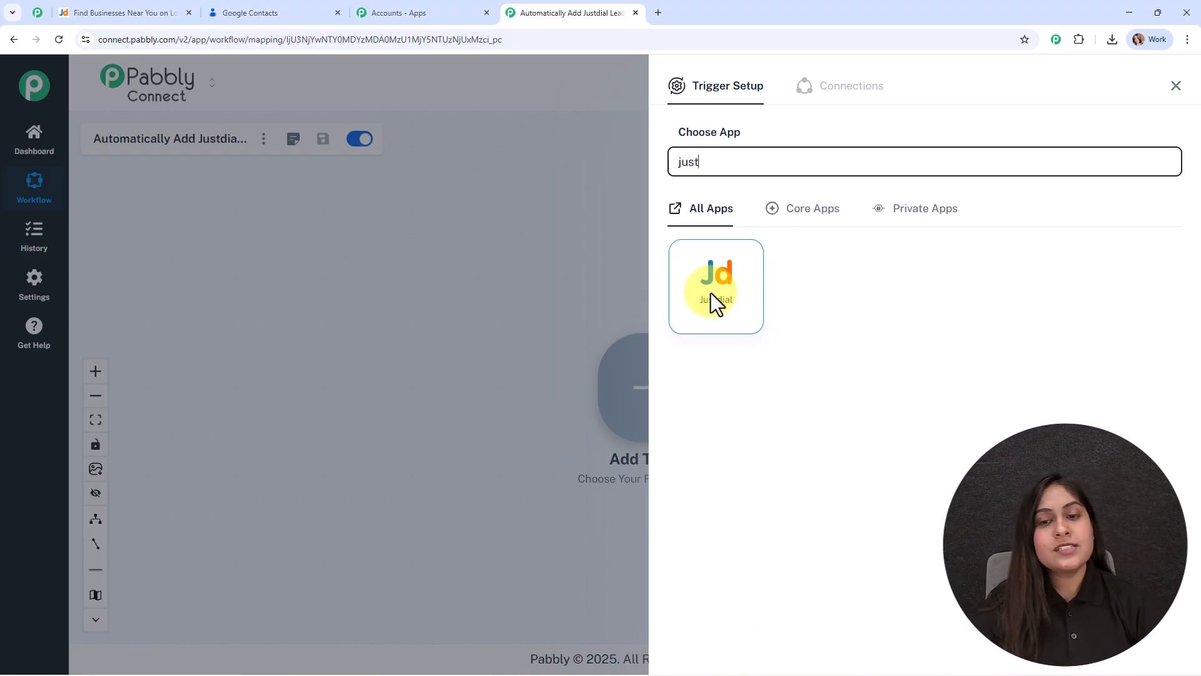
{"action": "left_click", "coordinate": [711, 294]}
{"action": "left_click", "coordinate": [726, 235]}
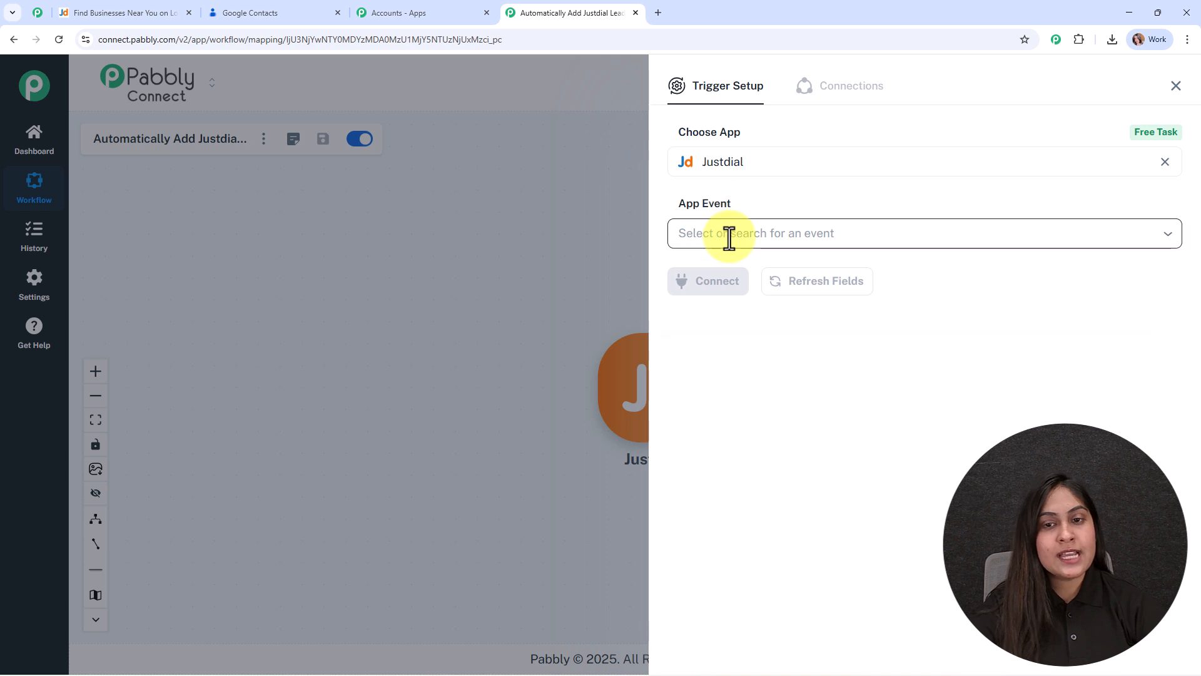
{"action": "left_click", "coordinate": [738, 270]}
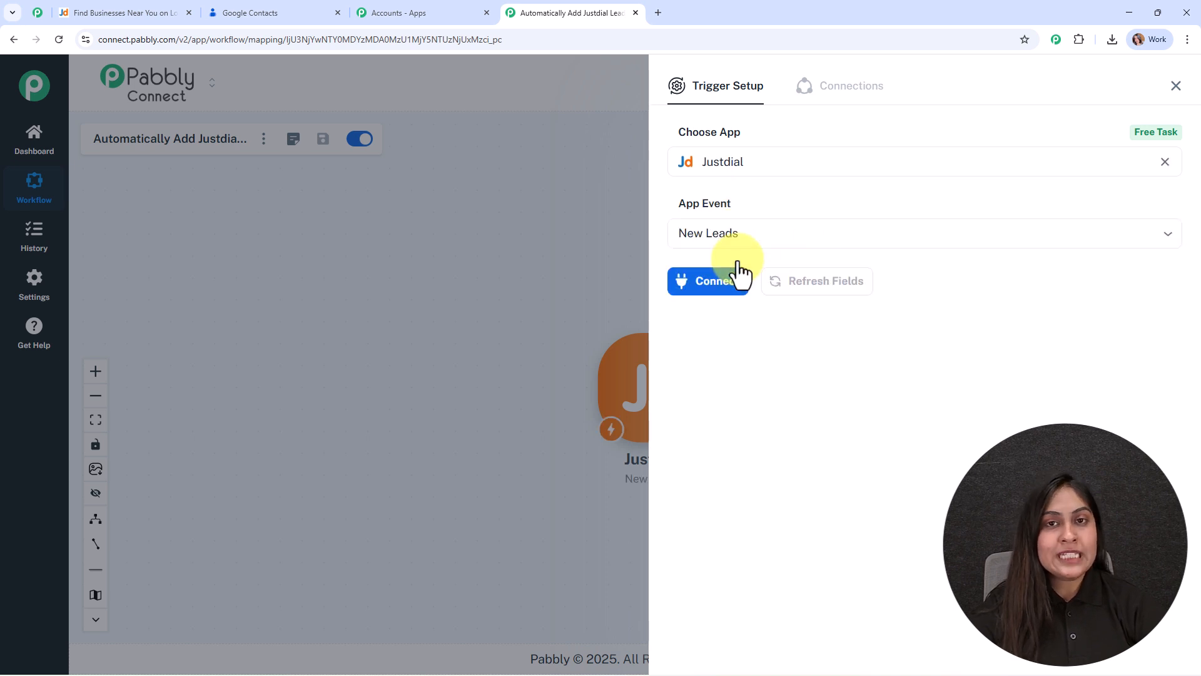
Step: Connect the Justdial trigger and copy its webhook URL for capturing a lead response
{"action": "left_click", "coordinate": [737, 276]}
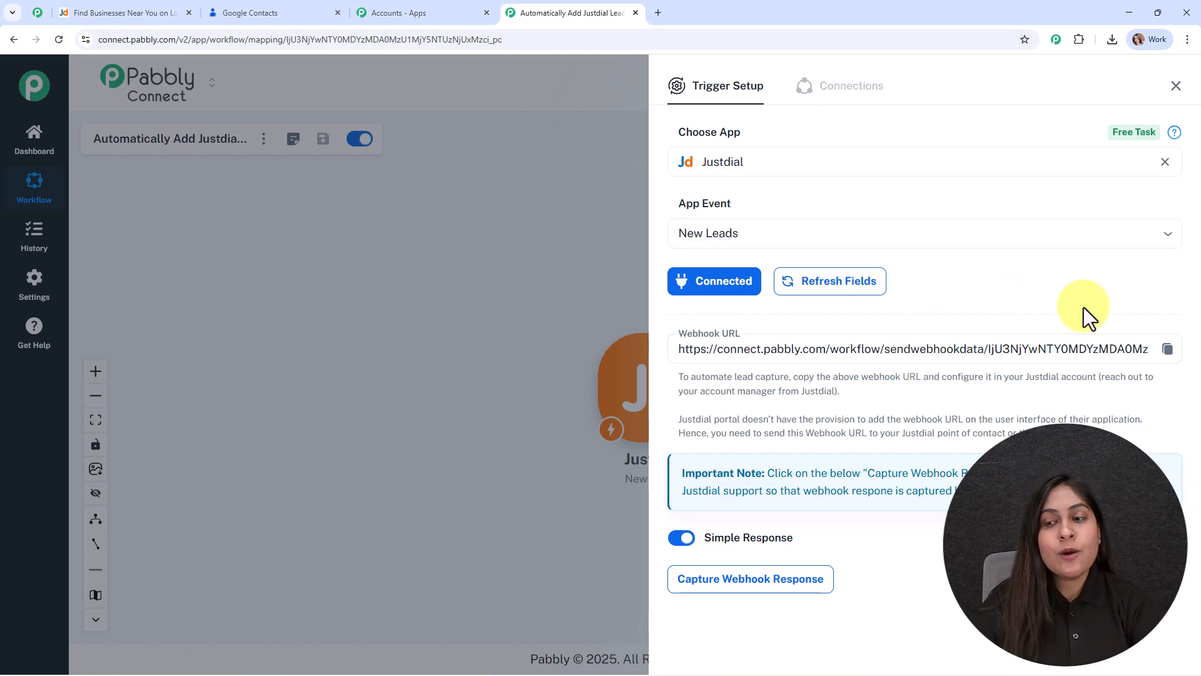
{"action": "left_click", "coordinate": [1168, 350]}
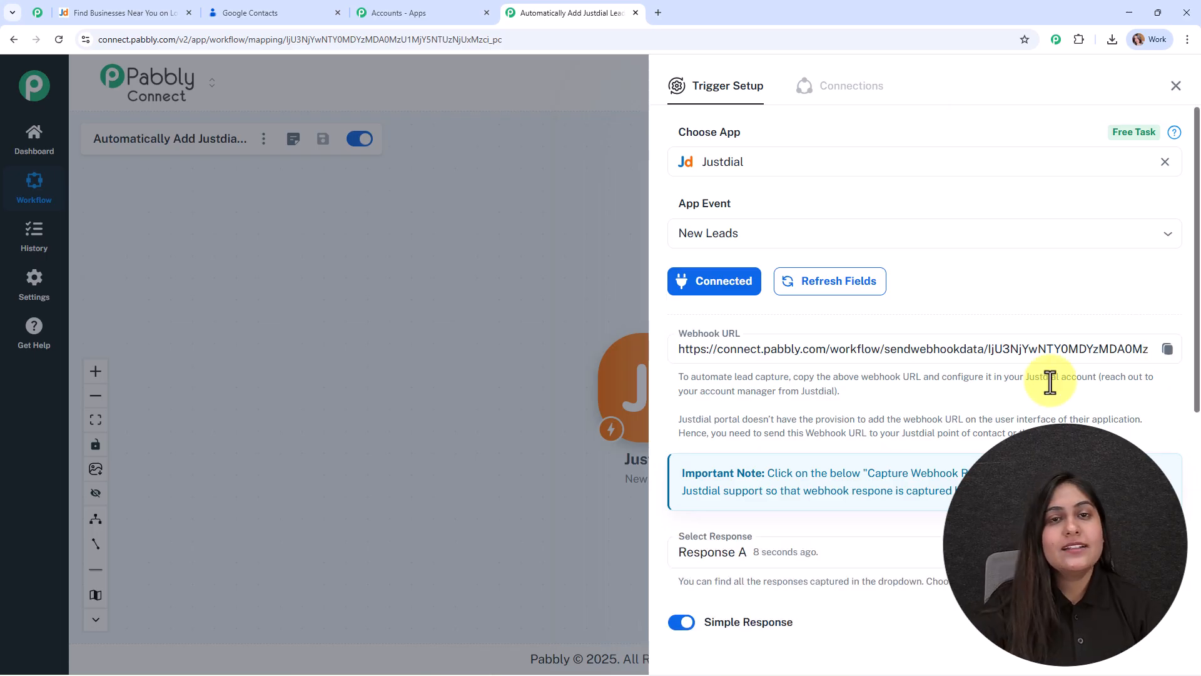
{"action": "scroll", "coordinate": [1046, 369], "scroll_direction": "down", "scroll_amount": 6}
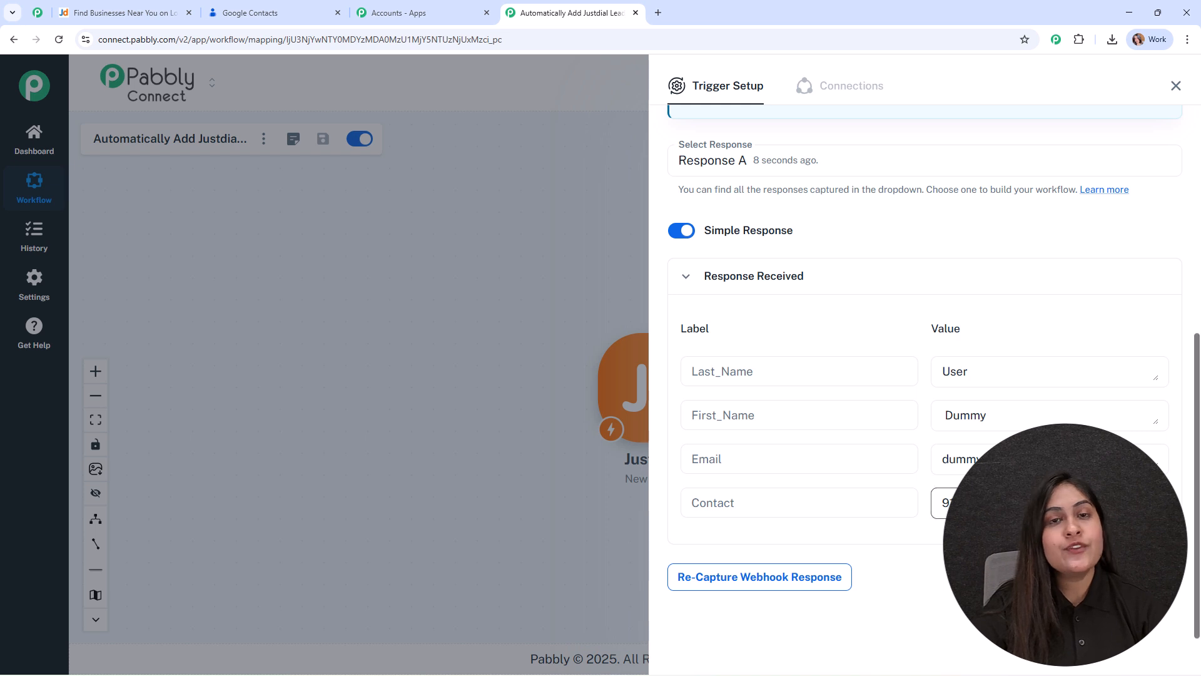
Step: Check the existing Google Contacts list, then add a Google Contacts action with the Create Contact event after the Justdial trigger
{"action": "left_click", "coordinate": [1176, 87]}
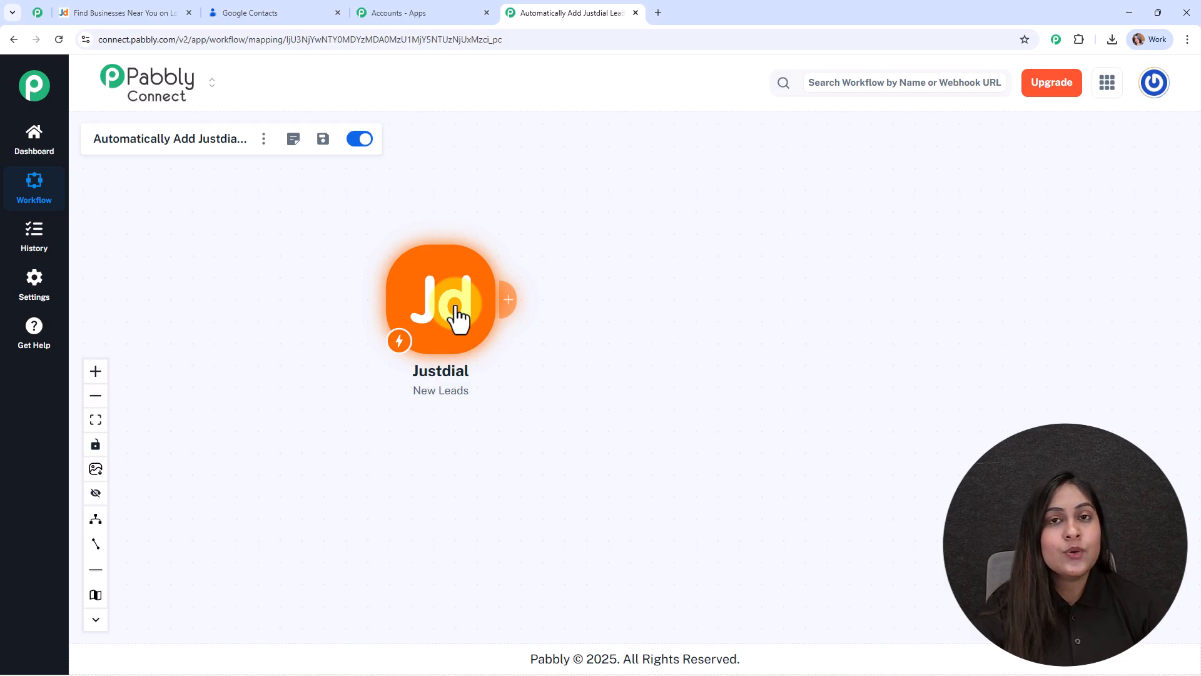
{"action": "left_click", "coordinate": [257, 3]}
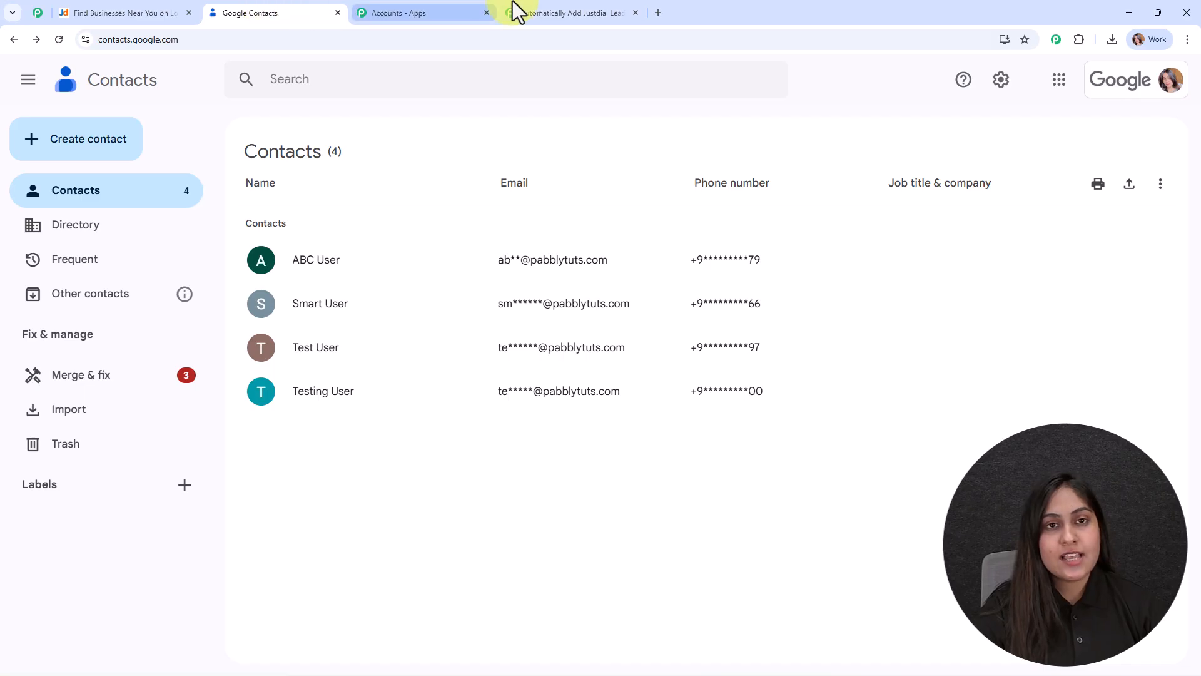
{"action": "left_click", "coordinate": [563, 13]}
{"action": "left_click", "coordinate": [502, 310]}
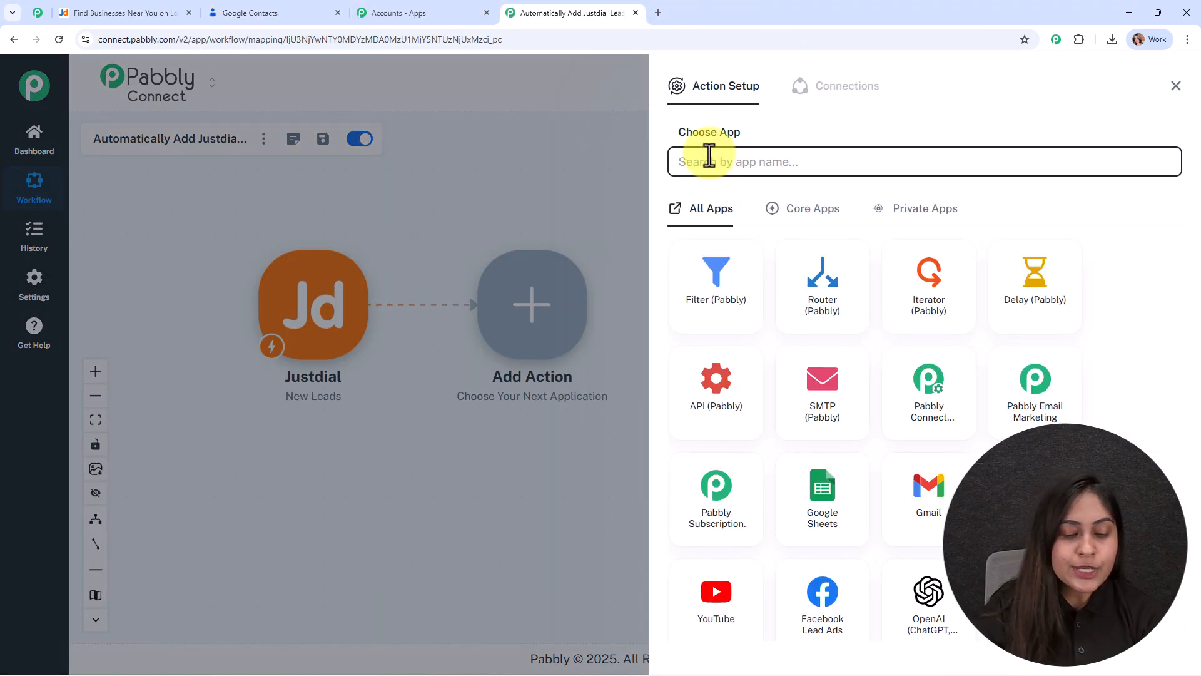
{"action": "type", "text": "google co"}
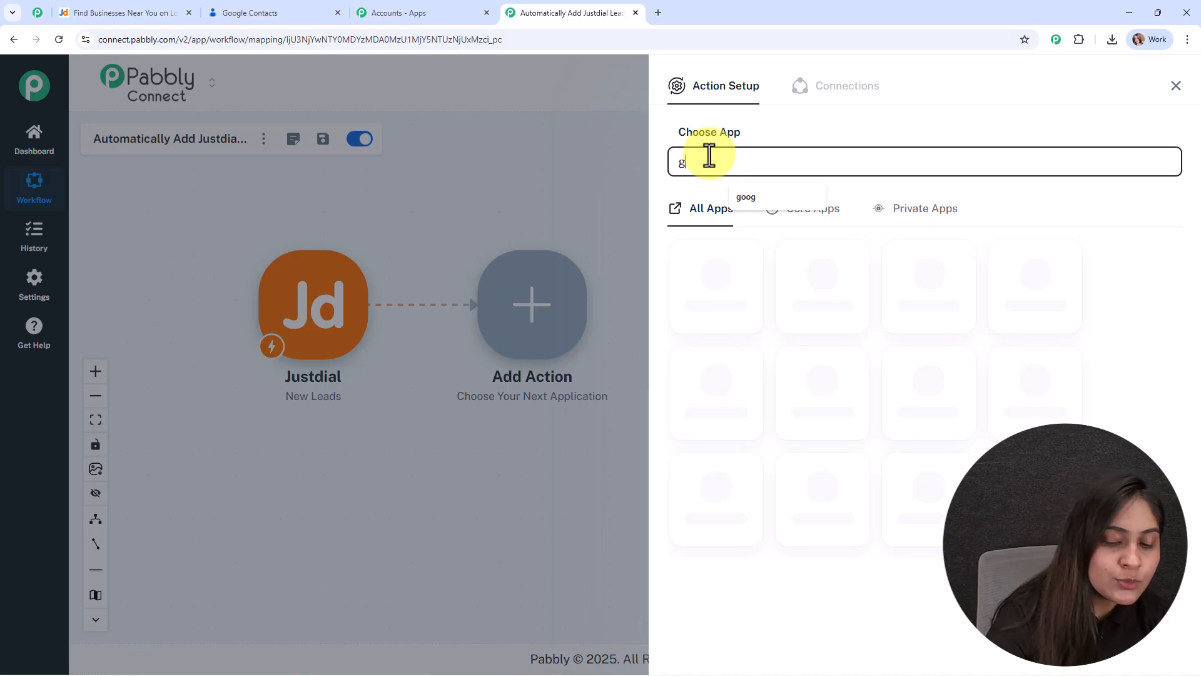
{"action": "left_click", "coordinate": [726, 306]}
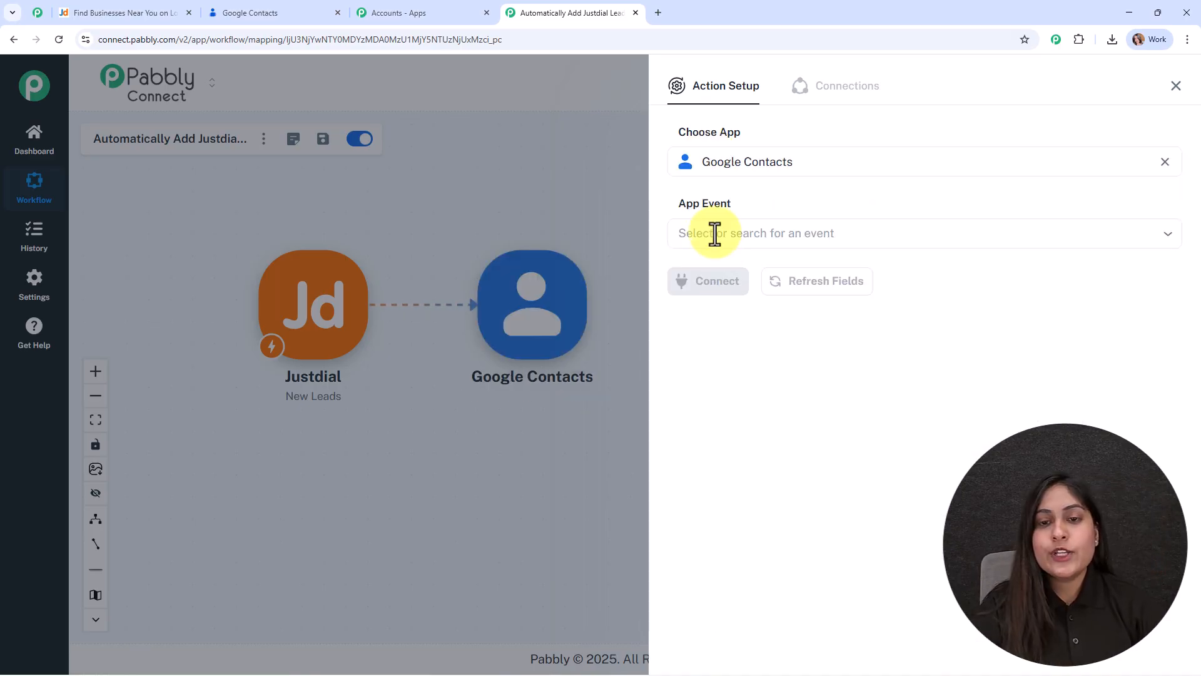
{"action": "left_click", "coordinate": [715, 244]}
{"action": "left_click", "coordinate": [727, 281]}
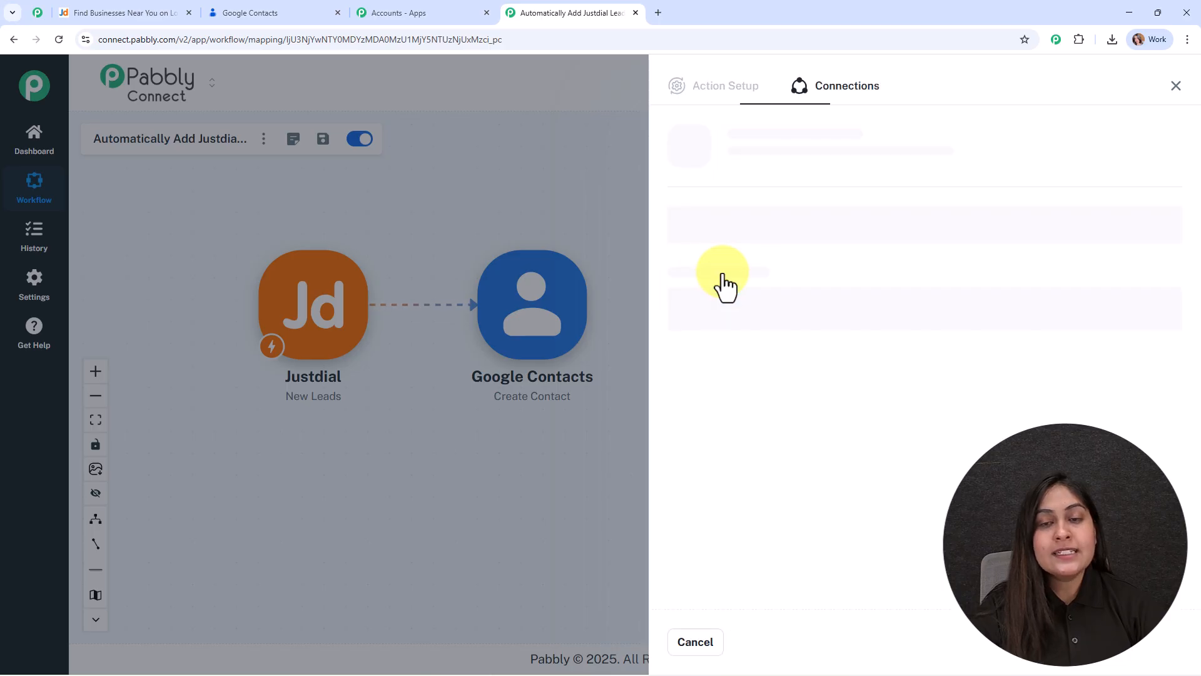
Step: Add a new Google Contacts connection by signing in with the work Google account and allowing access to its contacts
{"action": "left_click", "coordinate": [717, 204]}
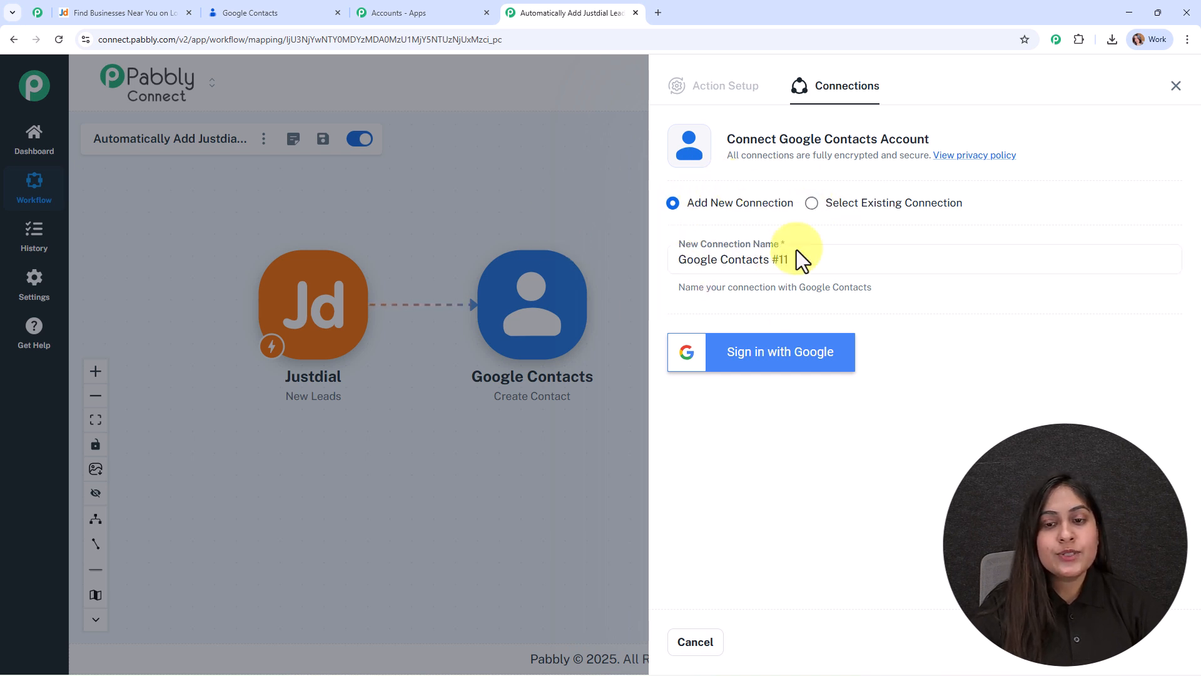
{"action": "left_click", "coordinate": [782, 352]}
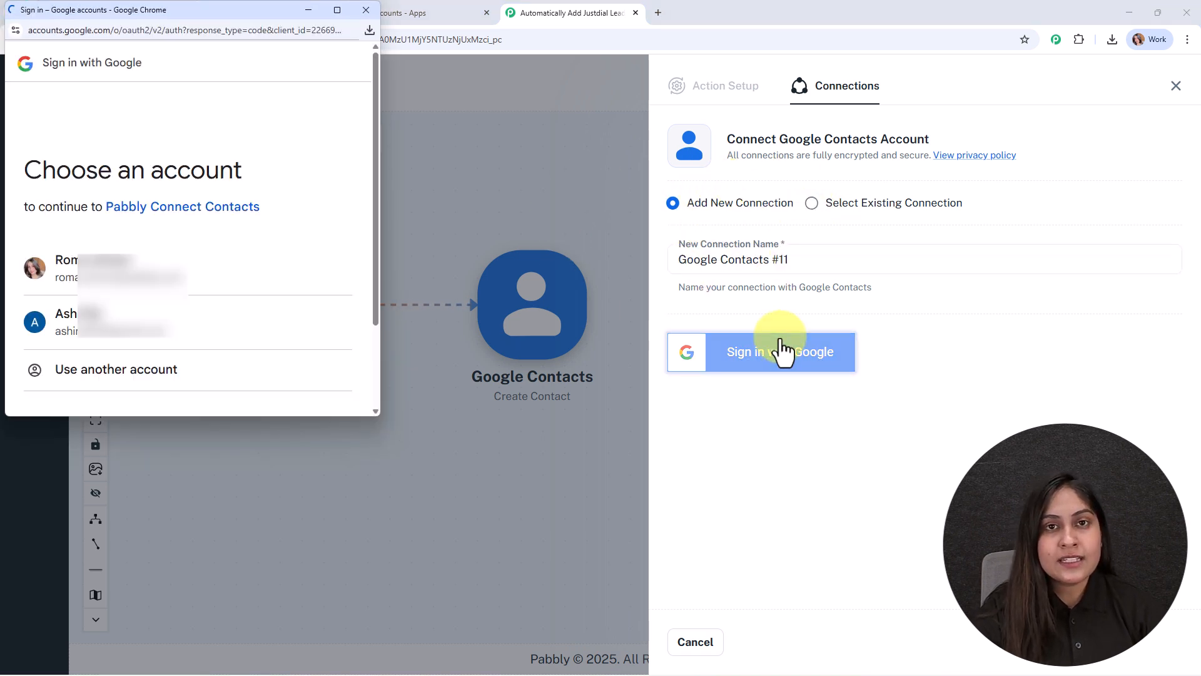
{"action": "left_click", "coordinate": [207, 292]}
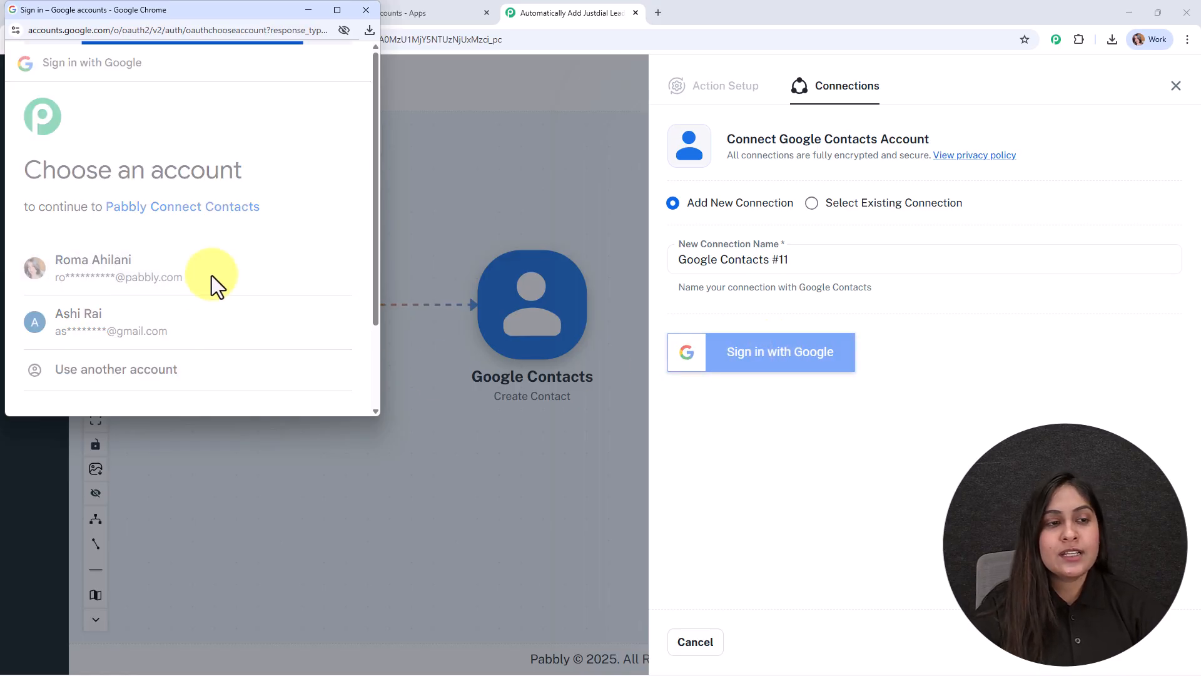
{"action": "scroll", "coordinate": [279, 239], "scroll_direction": "down", "scroll_amount": 5}
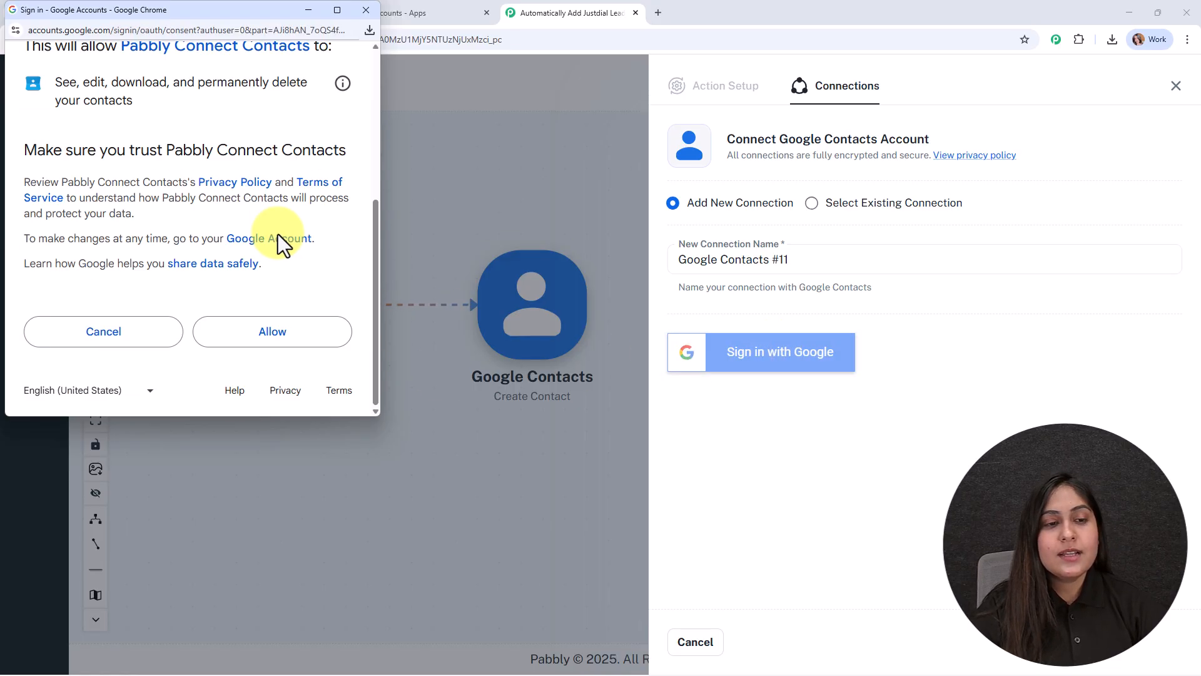
{"action": "left_click", "coordinate": [286, 335]}
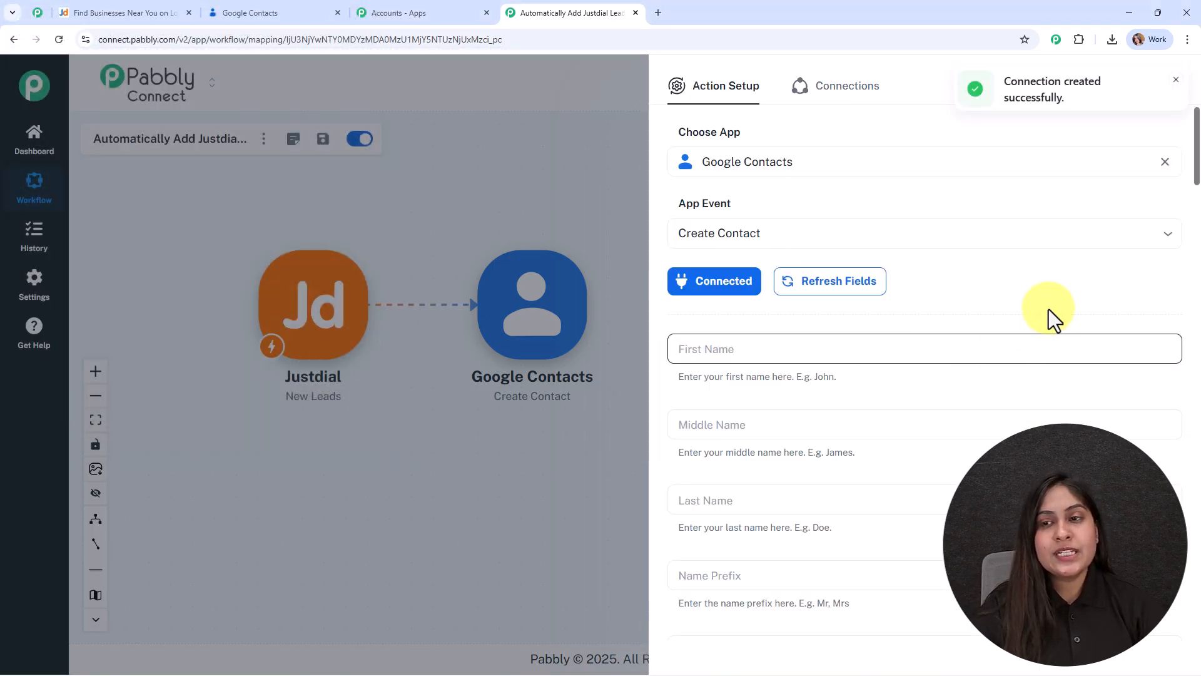
Step: Map the contact's First Name and Last Name to First_Name and Last_Name from the Justdial lead
{"action": "scroll", "coordinate": [963, 257], "scroll_direction": "down", "scroll_amount": 3}
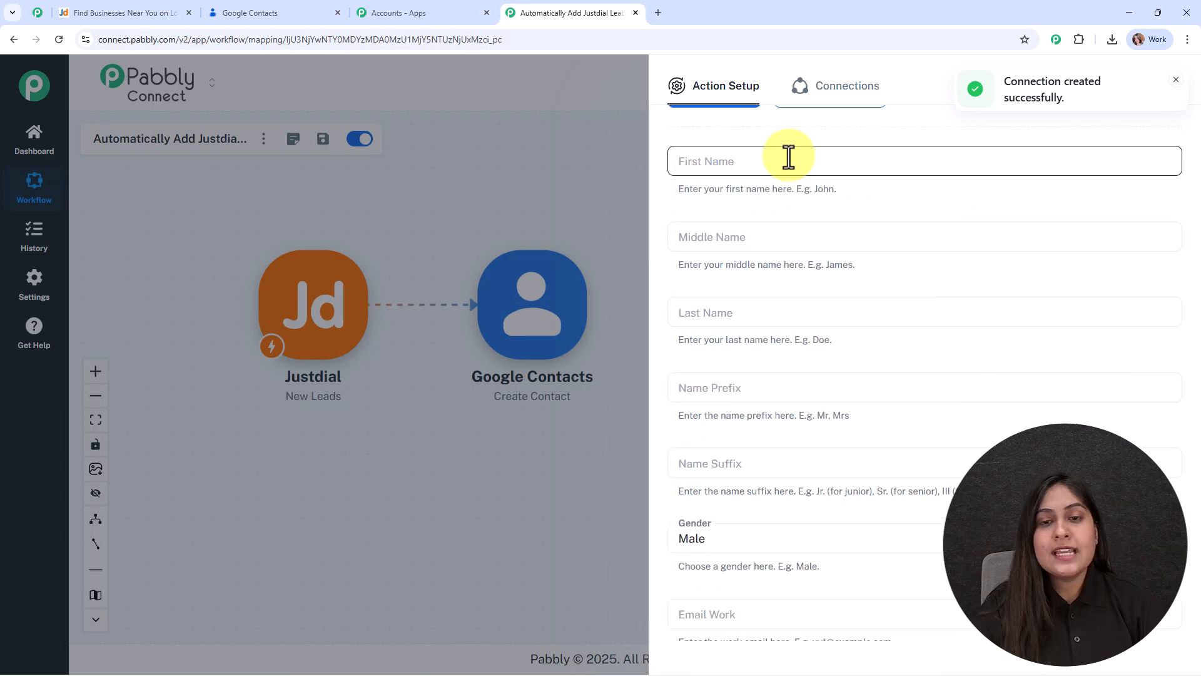
{"action": "left_click", "coordinate": [712, 161]}
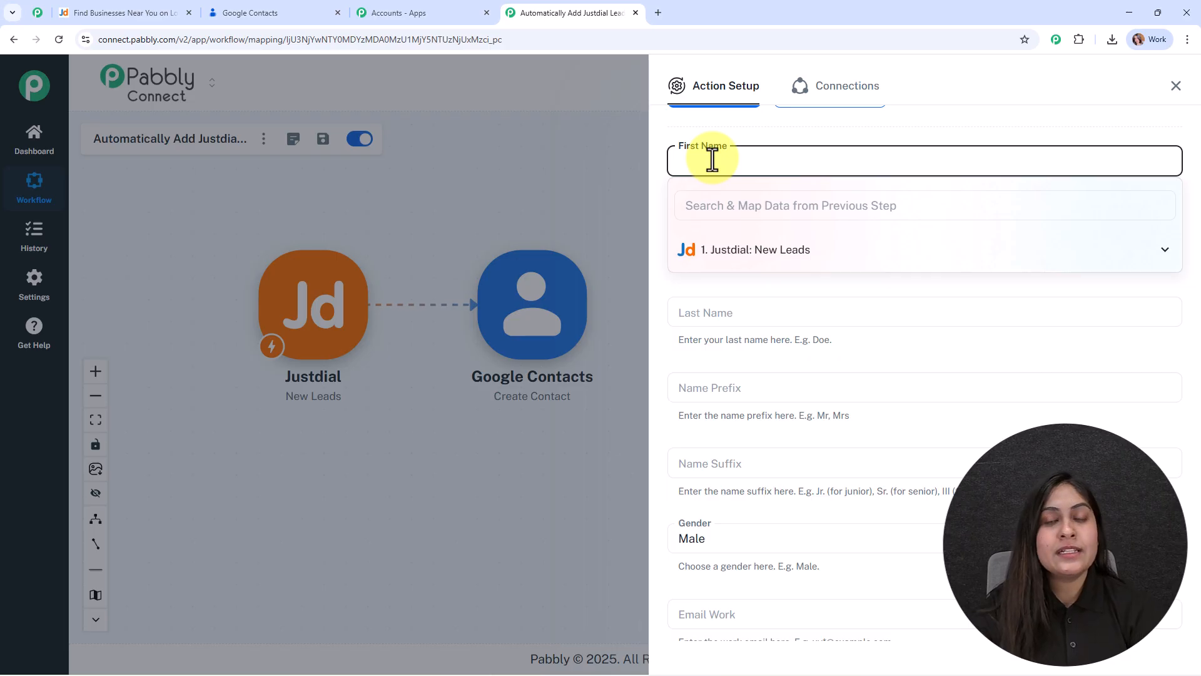
{"action": "left_click", "coordinate": [748, 250]}
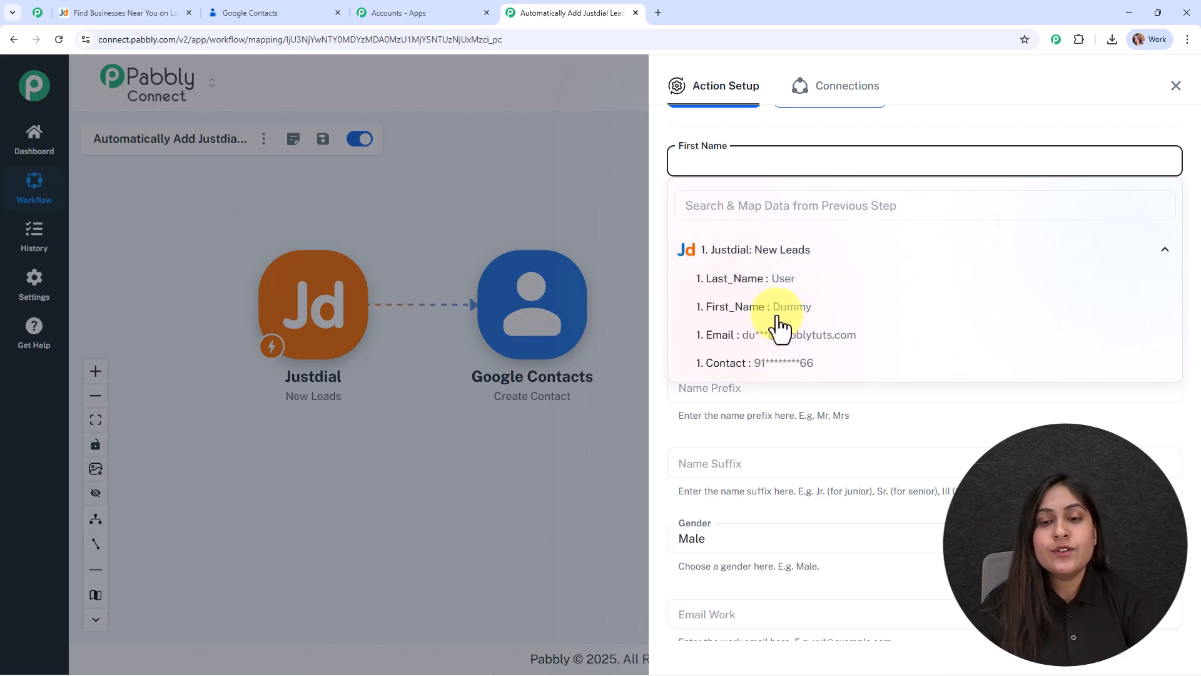
{"action": "left_click", "coordinate": [778, 313]}
{"action": "scroll", "coordinate": [681, 251], "scroll_direction": "down", "scroll_amount": 1}
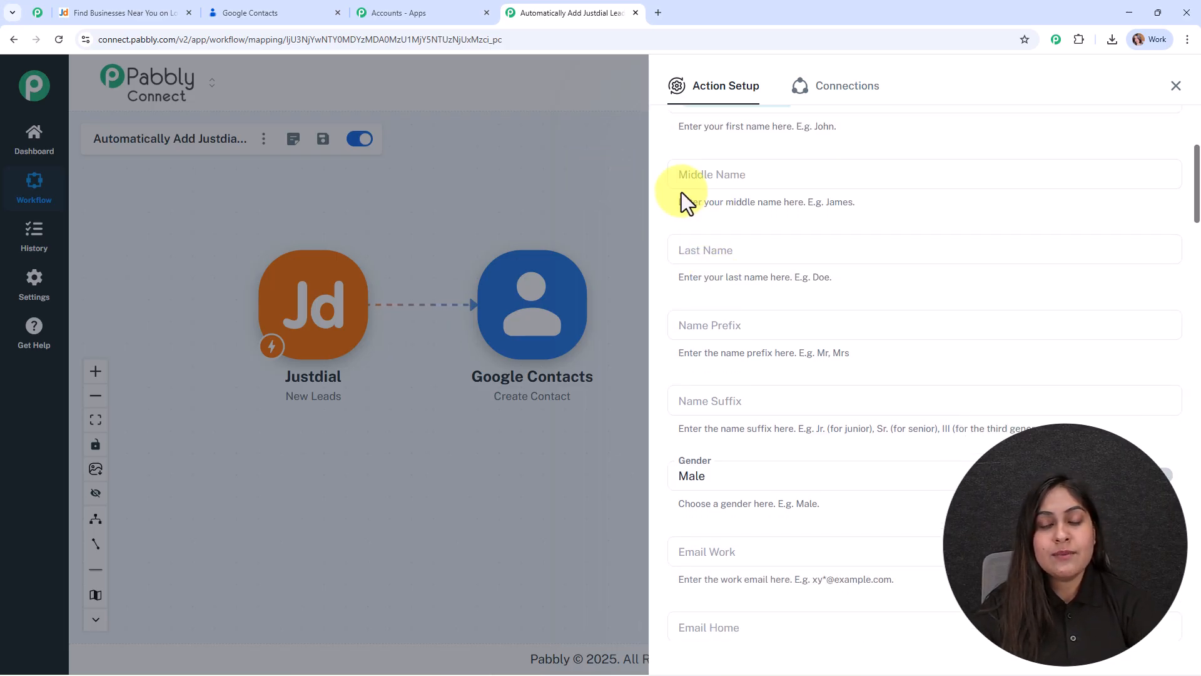
{"action": "left_click", "coordinate": [692, 242]}
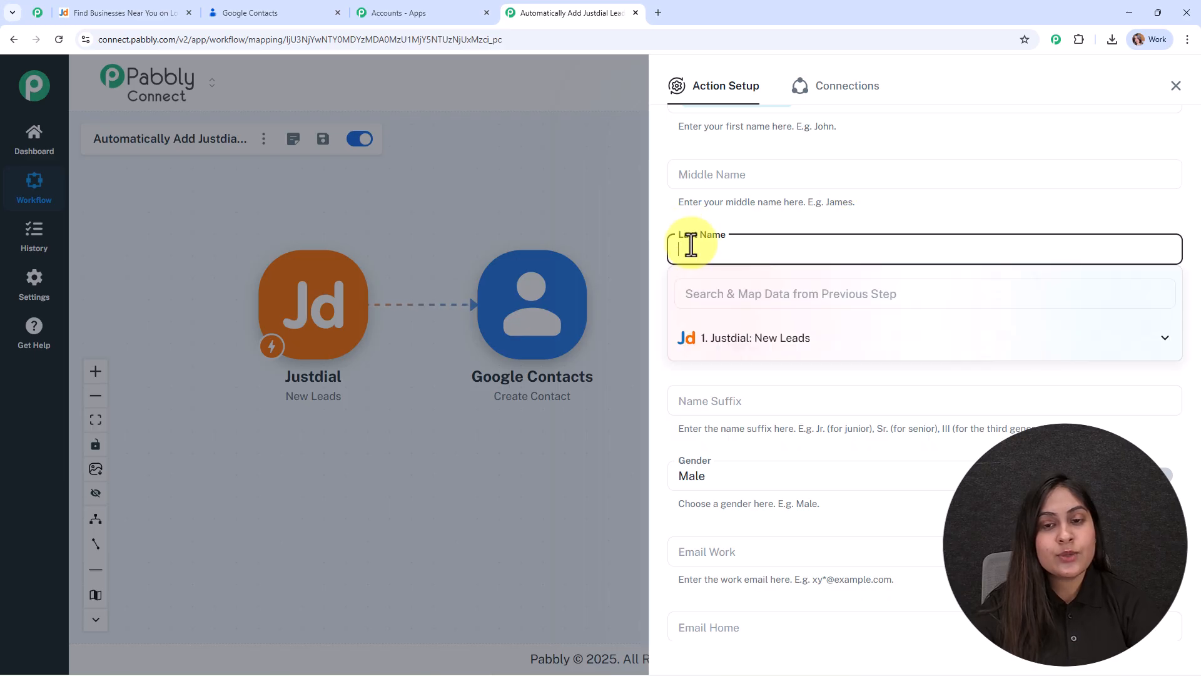
{"action": "left_click", "coordinate": [713, 341]}
{"action": "left_click", "coordinate": [725, 374]}
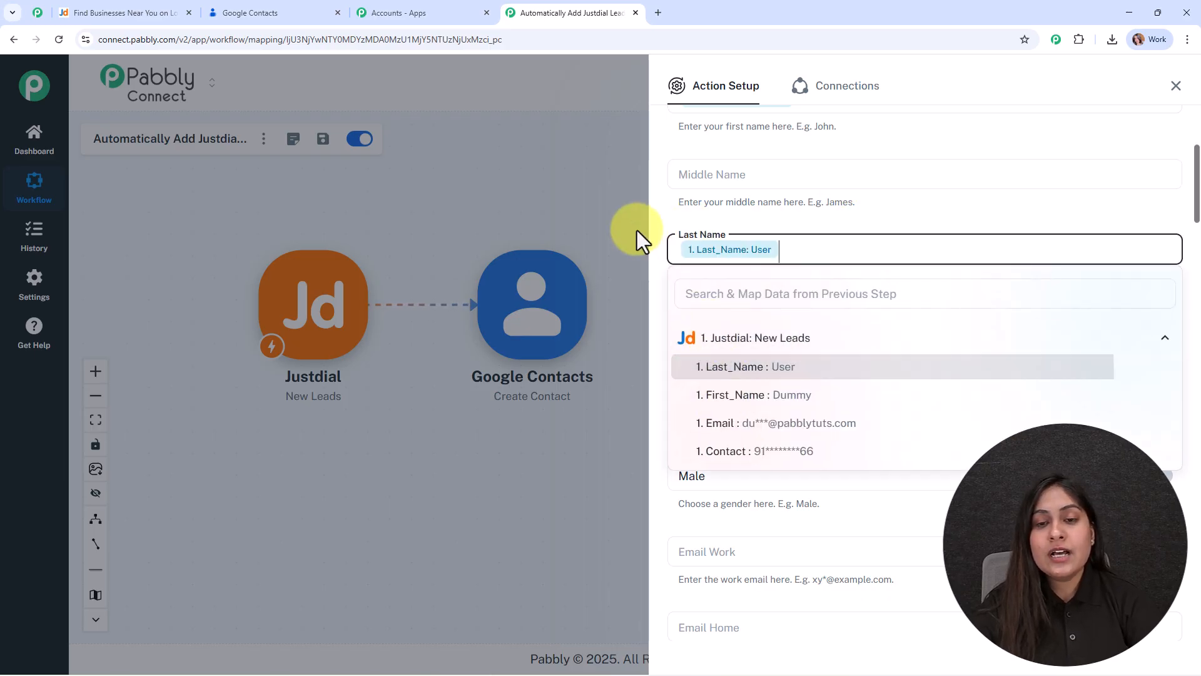
Step: Set the contact's Gender to Unspecified
{"action": "scroll", "coordinate": [837, 326], "scroll_direction": "down", "scroll_amount": 3}
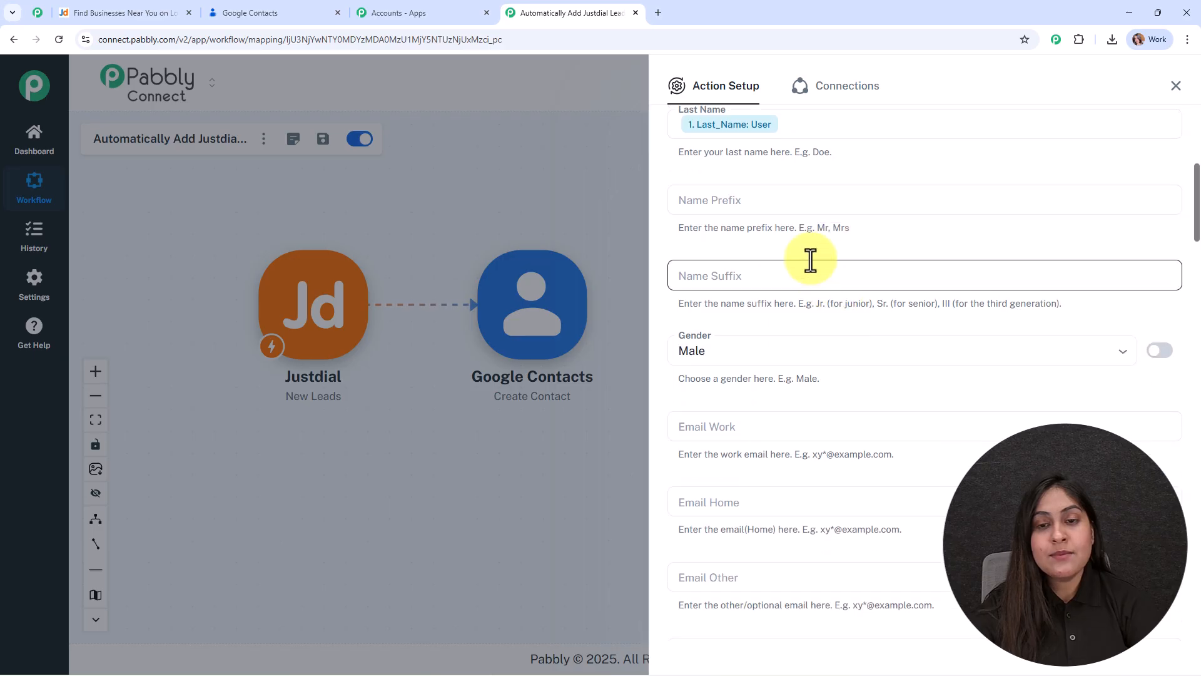
{"action": "scroll", "coordinate": [803, 325], "scroll_direction": "down", "scroll_amount": 2}
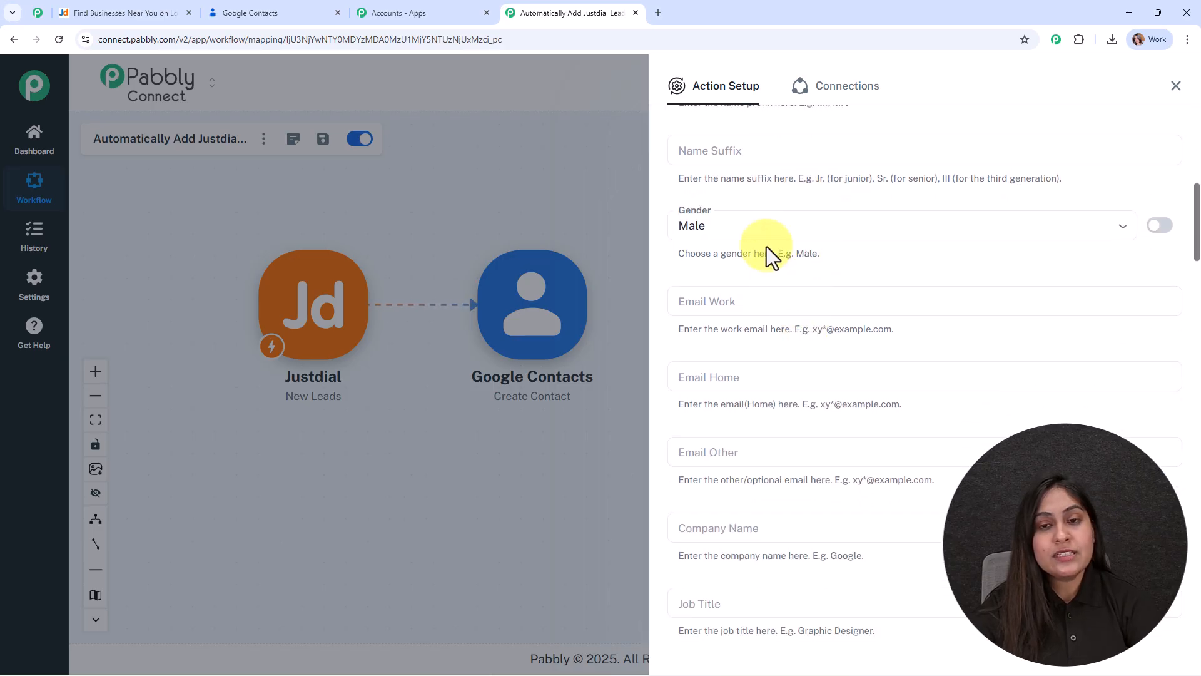
{"action": "left_click", "coordinate": [761, 228]}
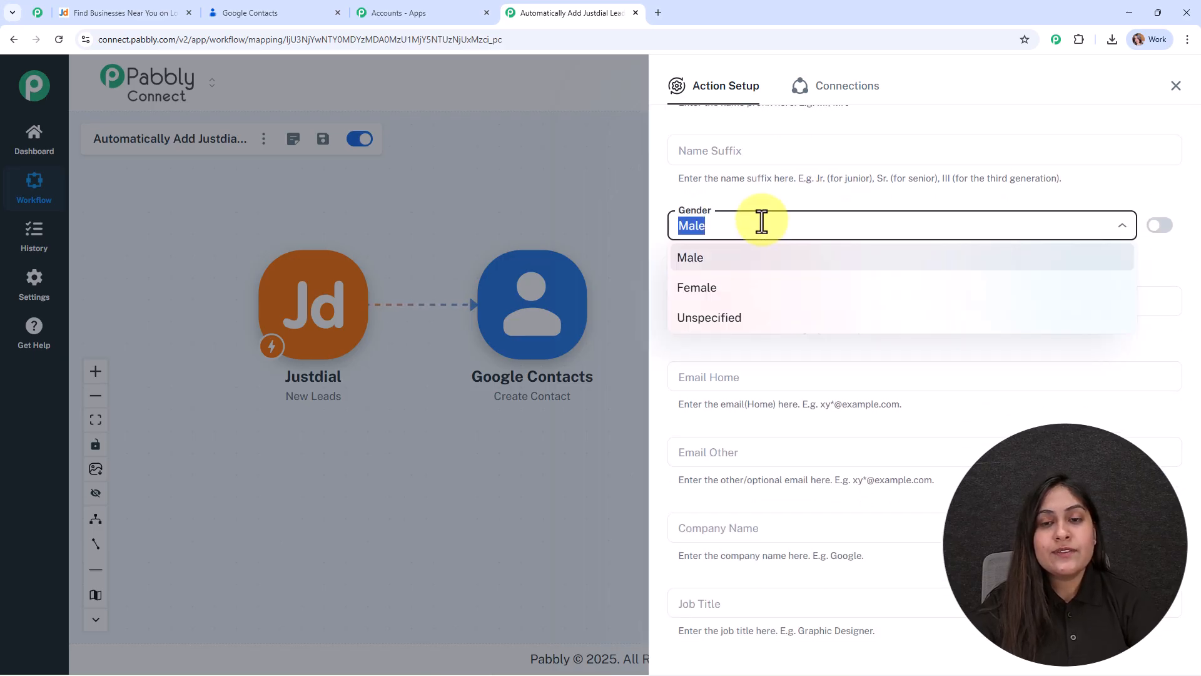
{"action": "left_click", "coordinate": [779, 319]}
Step: Map the contact's Email Work field to the Email value from the Justdial lead
{"action": "scroll", "coordinate": [775, 300], "scroll_direction": "down", "scroll_amount": 2}
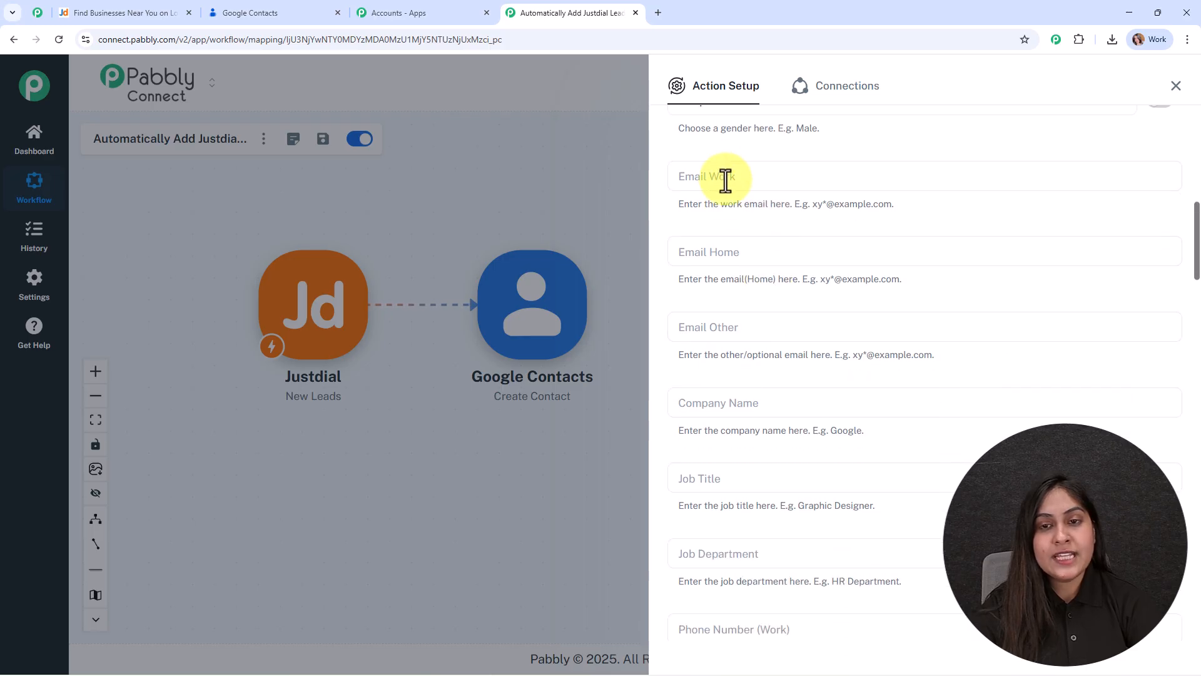
{"action": "left_click", "coordinate": [730, 188]}
{"action": "left_click", "coordinate": [748, 274]}
{"action": "left_click", "coordinate": [751, 348]}
{"action": "left_click", "coordinate": [637, 187]}
Step: Map the Phone Number (Work) and Phone Number (Mobile) fields to the Contact value from the Justdial lead
{"action": "scroll", "coordinate": [769, 244], "scroll_direction": "down", "scroll_amount": 1}
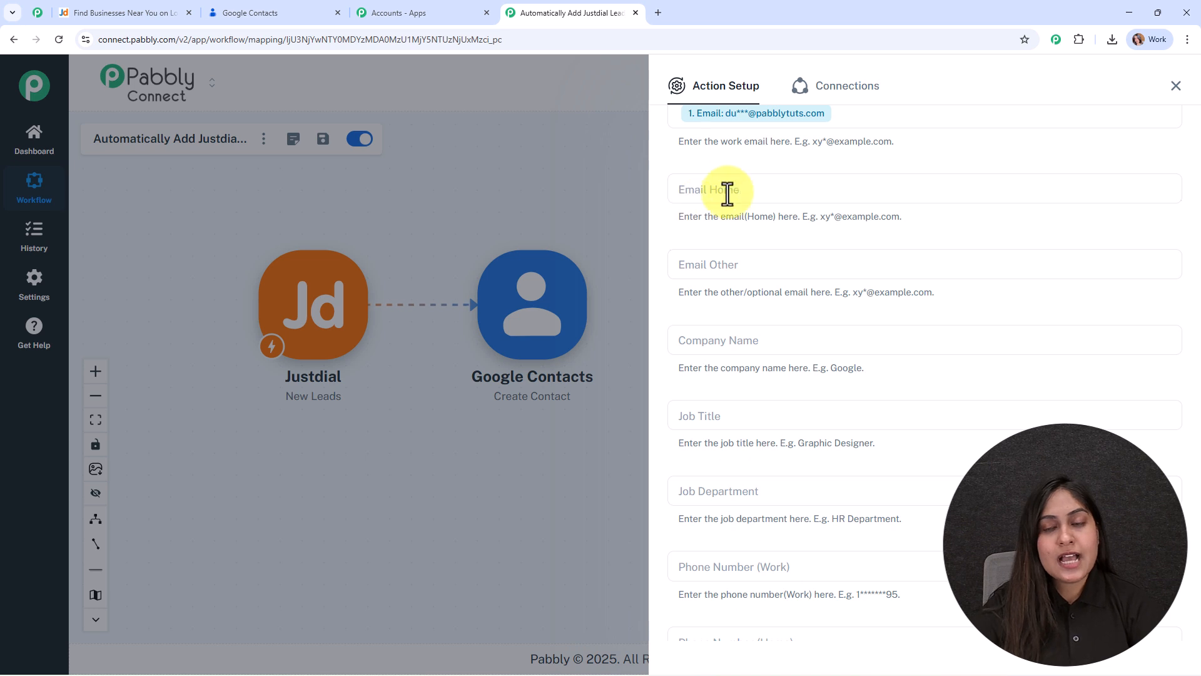
{"action": "scroll", "coordinate": [741, 355], "scroll_direction": "down", "scroll_amount": 2}
{"action": "scroll", "coordinate": [740, 355], "scroll_direction": "down", "scroll_amount": 4}
{"action": "left_click", "coordinate": [738, 192]}
{"action": "left_click", "coordinate": [760, 280]}
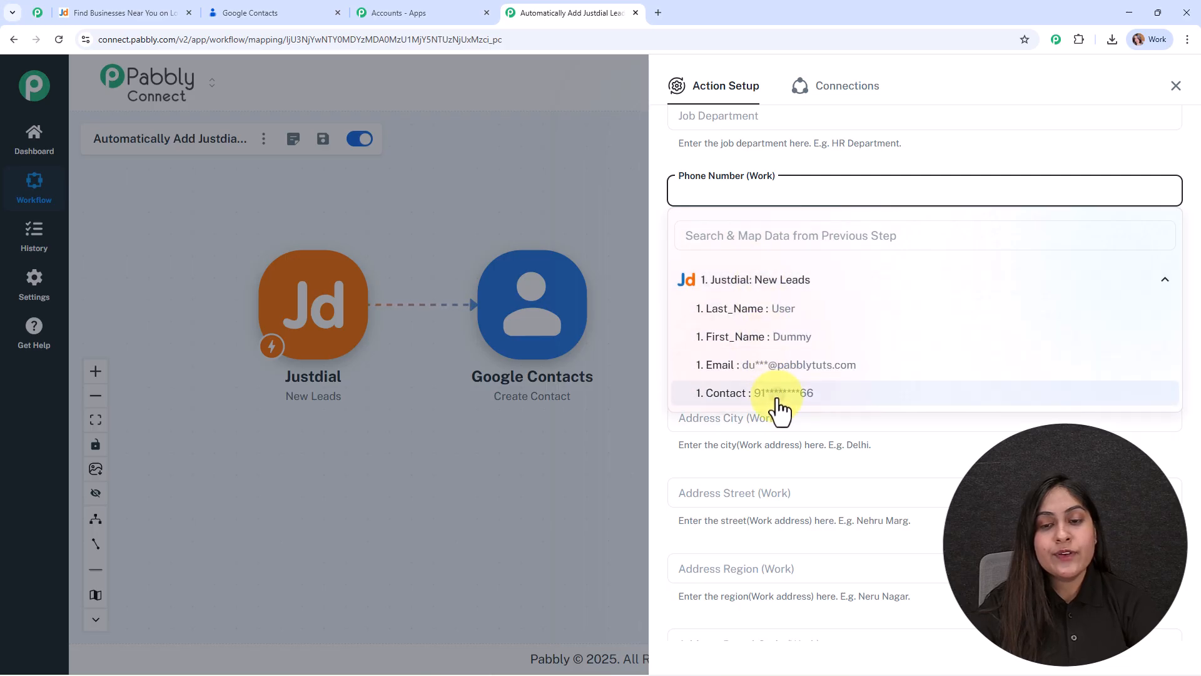
{"action": "left_click", "coordinate": [778, 394]}
{"action": "scroll", "coordinate": [808, 229], "scroll_direction": "down", "scroll_amount": 1}
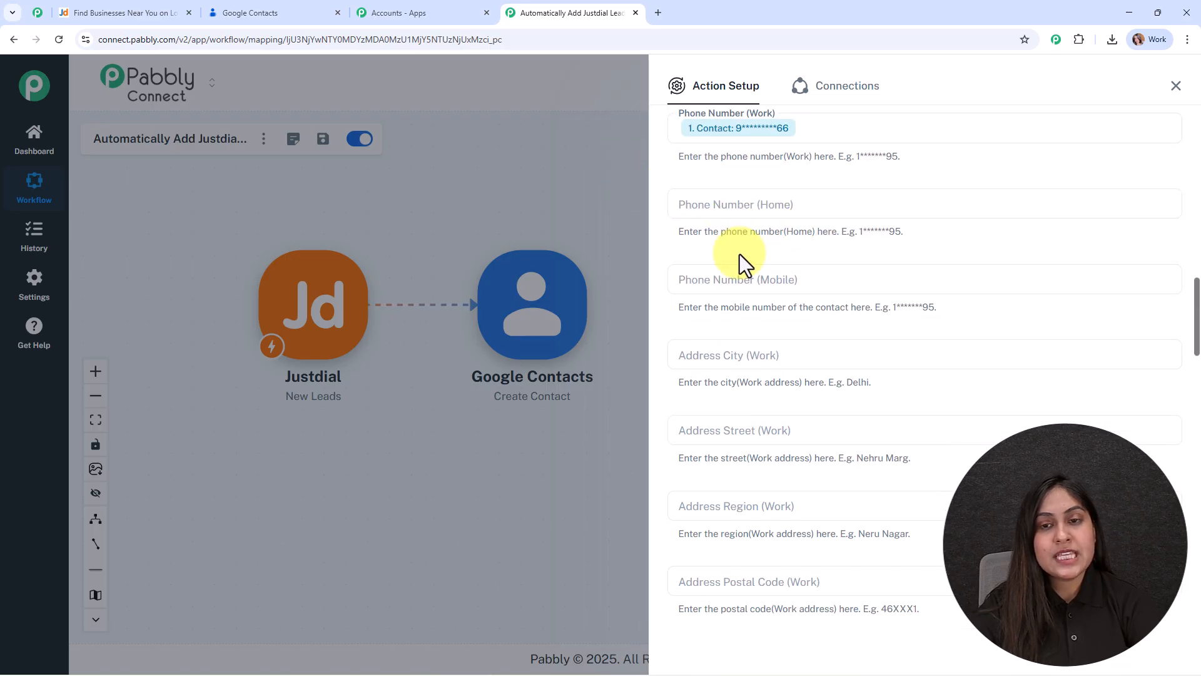
{"action": "left_click", "coordinate": [737, 277]}
{"action": "left_click", "coordinate": [742, 376]}
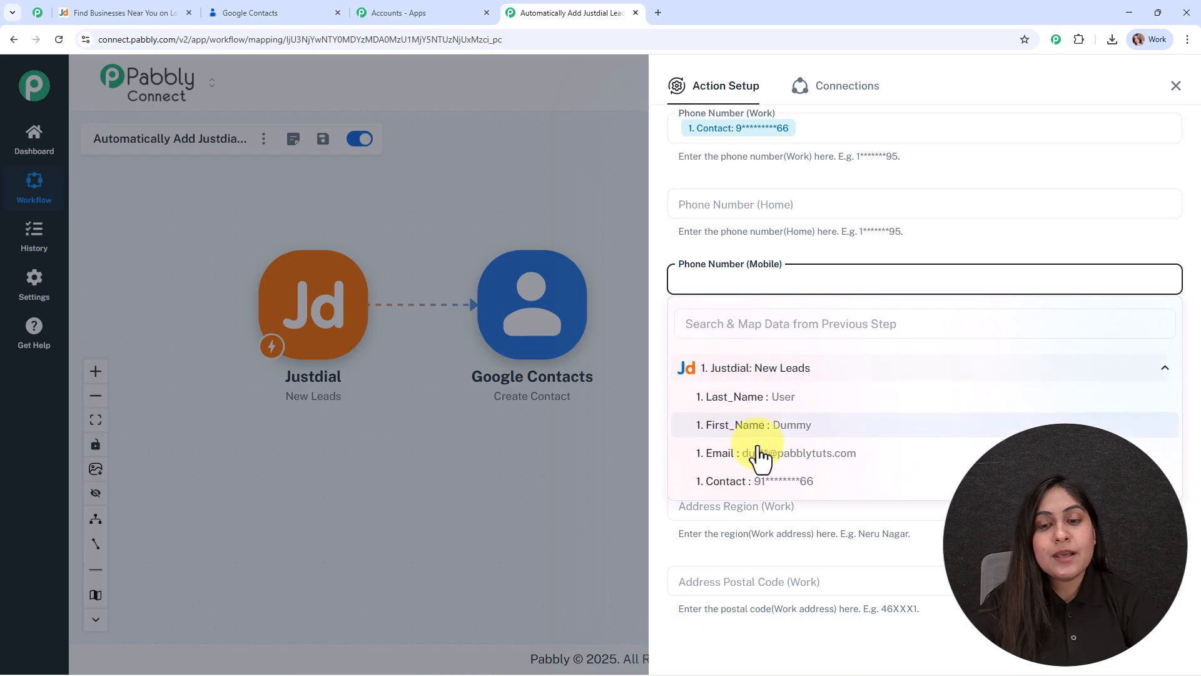
{"action": "left_click", "coordinate": [762, 482]}
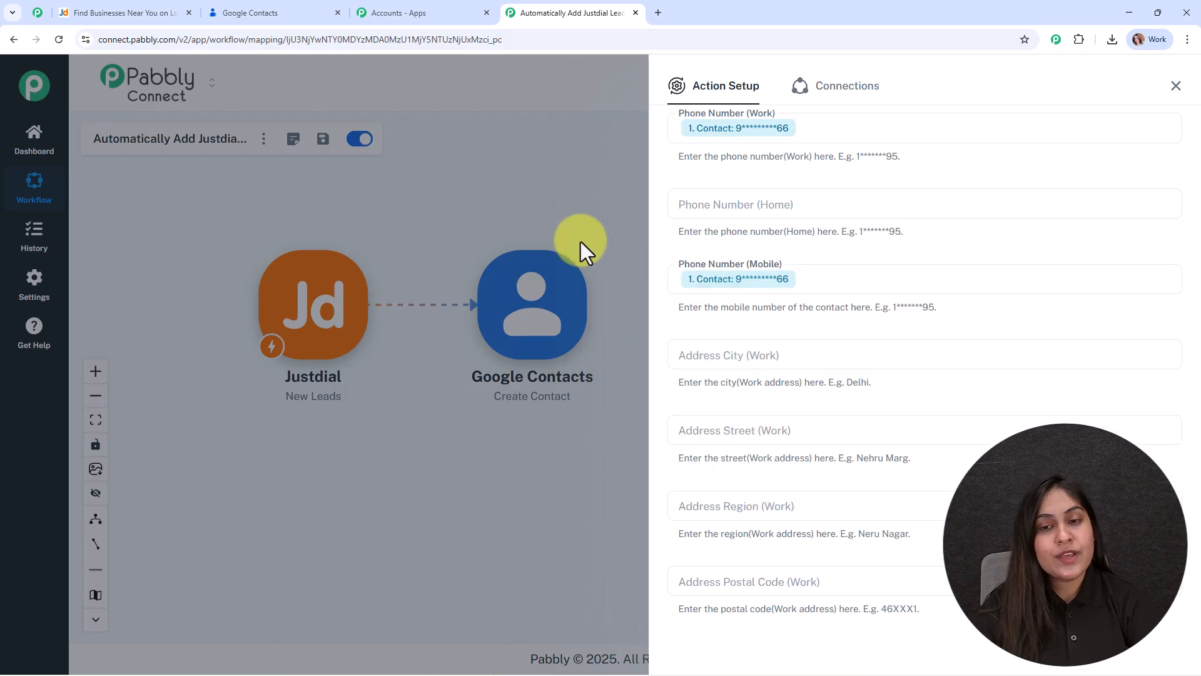
Step: Enable mapping for the Event Type field and clear its default value
{"action": "scroll", "coordinate": [828, 302], "scroll_direction": "down", "scroll_amount": 2}
{"action": "scroll", "coordinate": [826, 299], "scroll_direction": "down", "scroll_amount": 2}
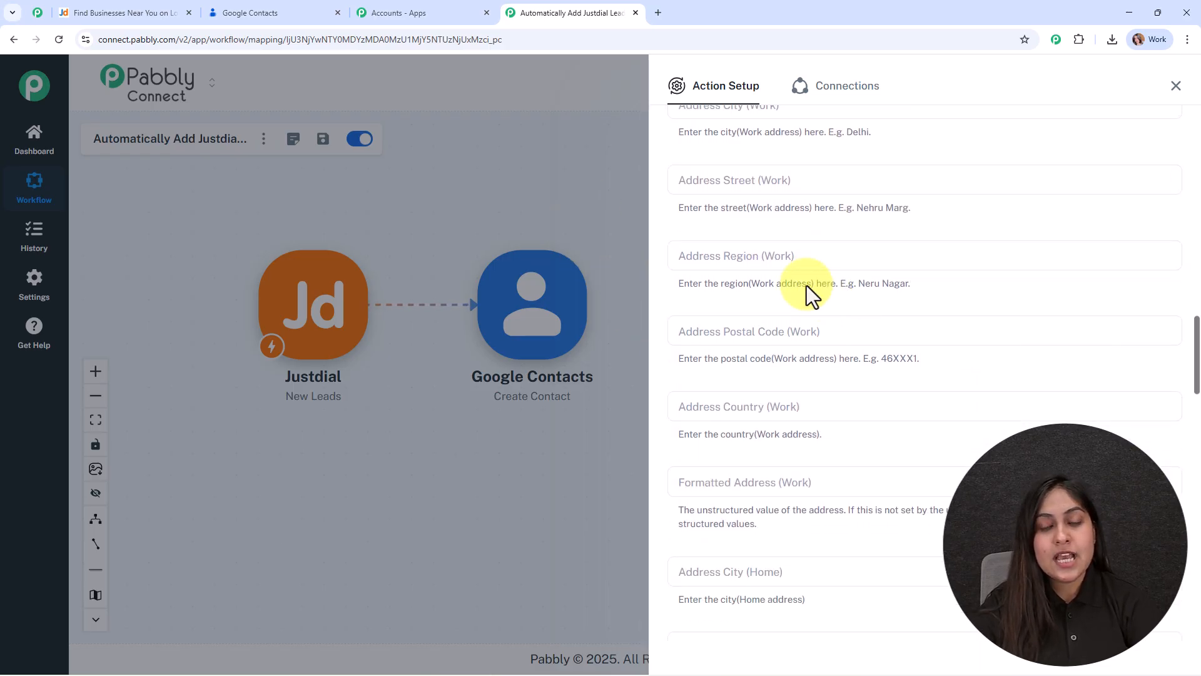
{"action": "scroll", "coordinate": [745, 360], "scroll_direction": "down", "scroll_amount": 18}
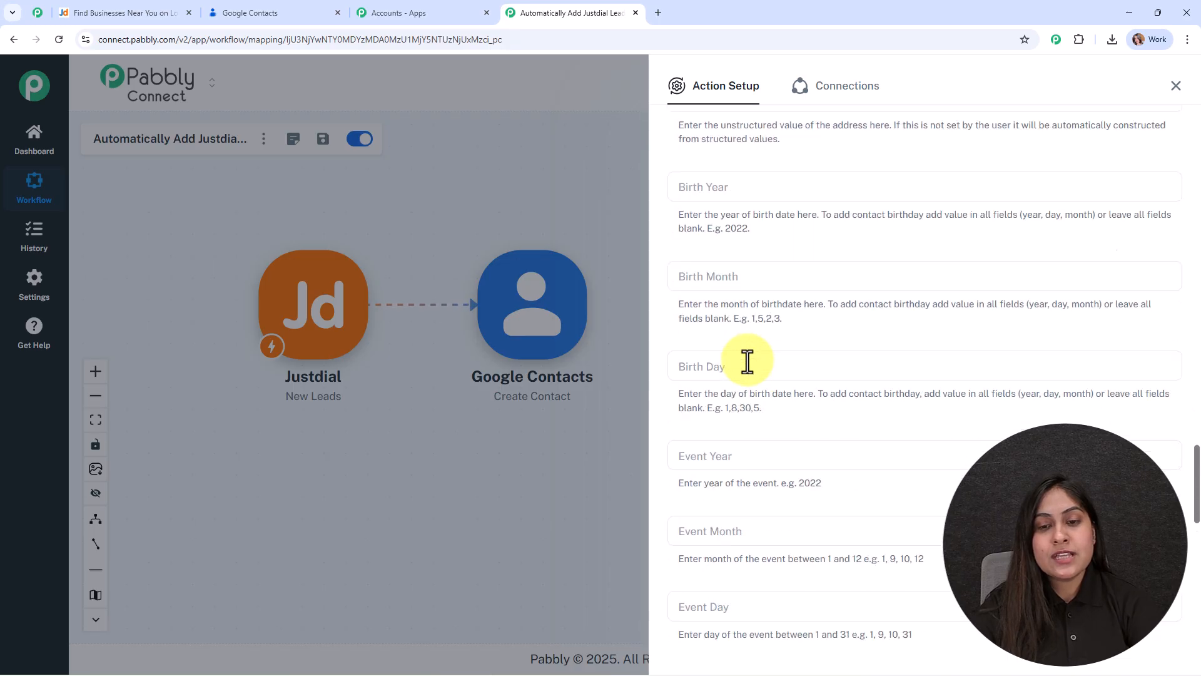
{"action": "scroll", "coordinate": [747, 360], "scroll_direction": "down", "scroll_amount": 2}
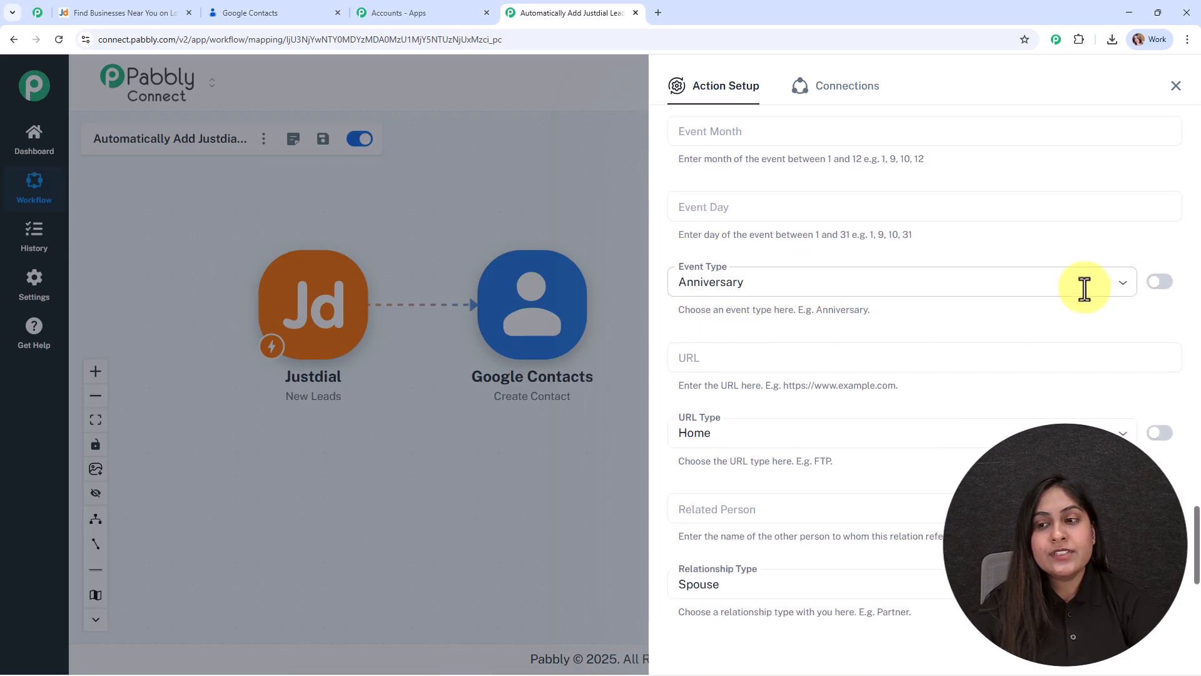
{"action": "left_click", "coordinate": [1159, 282]}
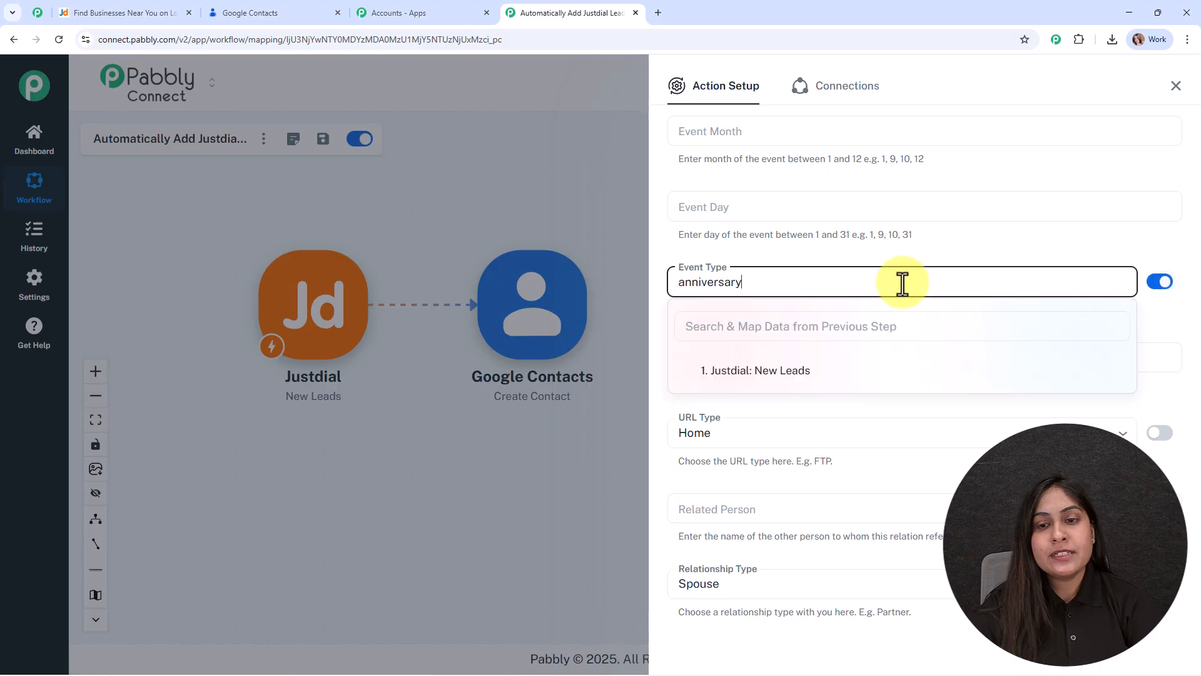
{"action": "left_click_drag", "start_coordinate": [930, 282], "coordinate": [613, 294]}
{"action": "key", "text": "BackSpace"}
{"action": "left_click", "coordinate": [757, 255]}
Step: Enable mapping for Relationship Type, clear its default value, and save the action while sending a test request
{"action": "scroll", "coordinate": [777, 326], "scroll_direction": "down", "scroll_amount": 5}
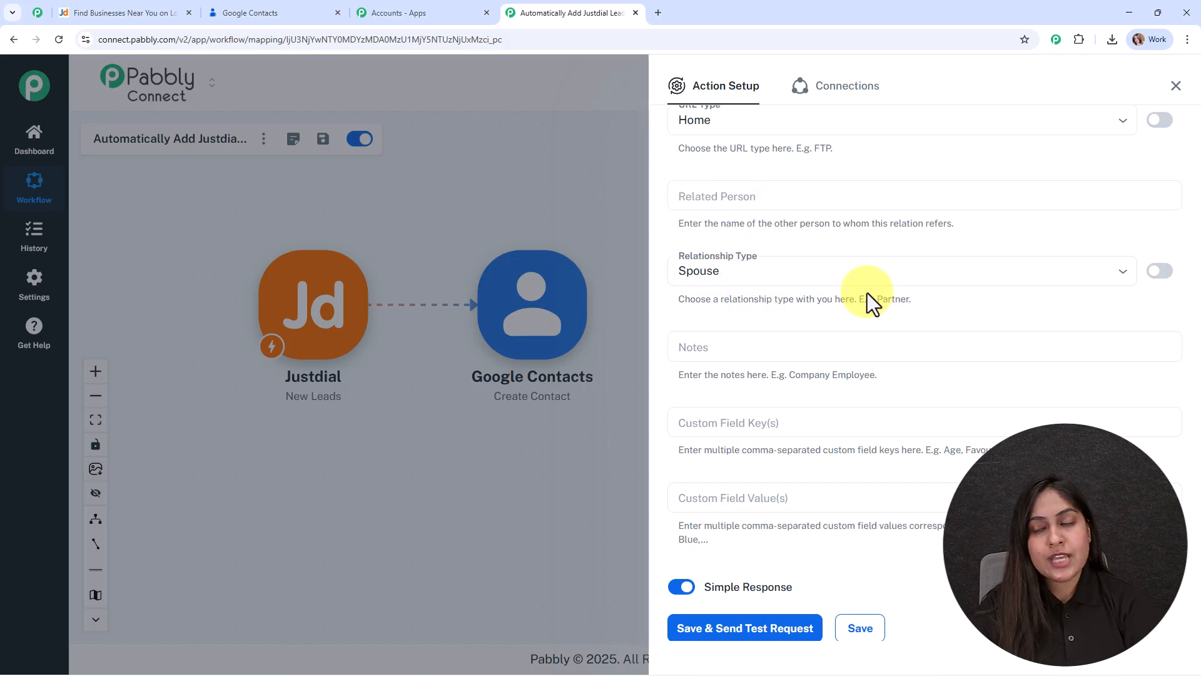
{"action": "left_click", "coordinate": [1159, 270]}
{"action": "double_click", "coordinate": [815, 269]}
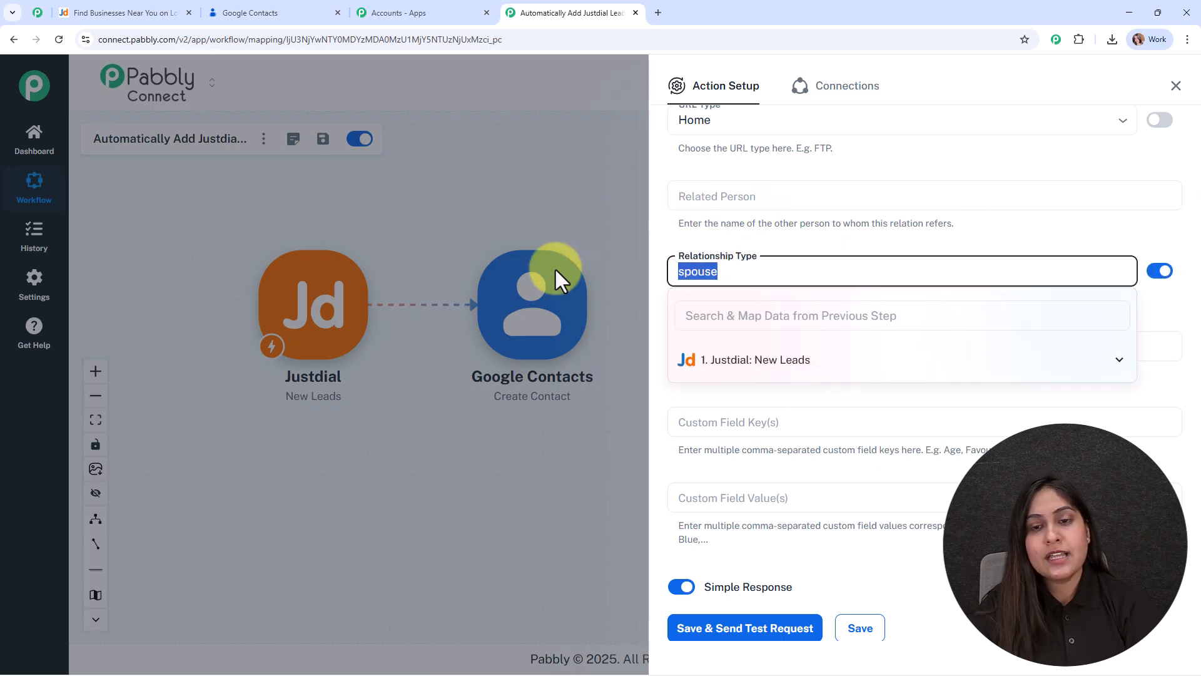
{"action": "key", "text": "BackSpace"}
{"action": "left_click", "coordinate": [791, 236]}
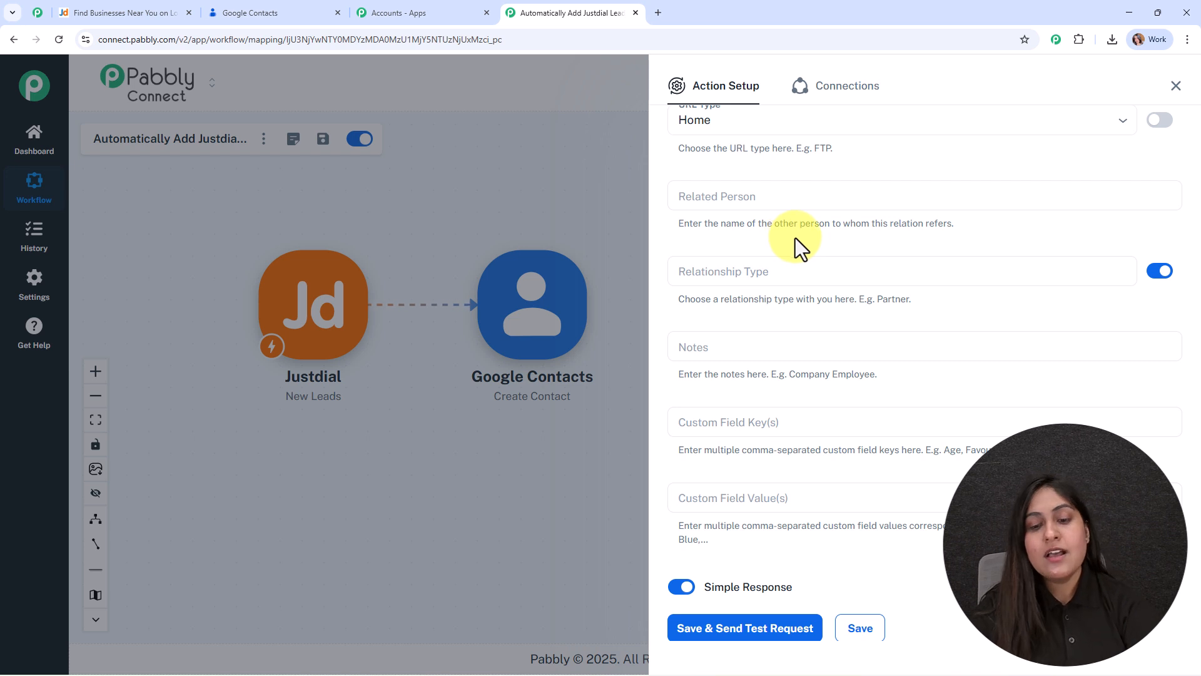
{"action": "scroll", "coordinate": [806, 293], "scroll_direction": "down", "scroll_amount": 1}
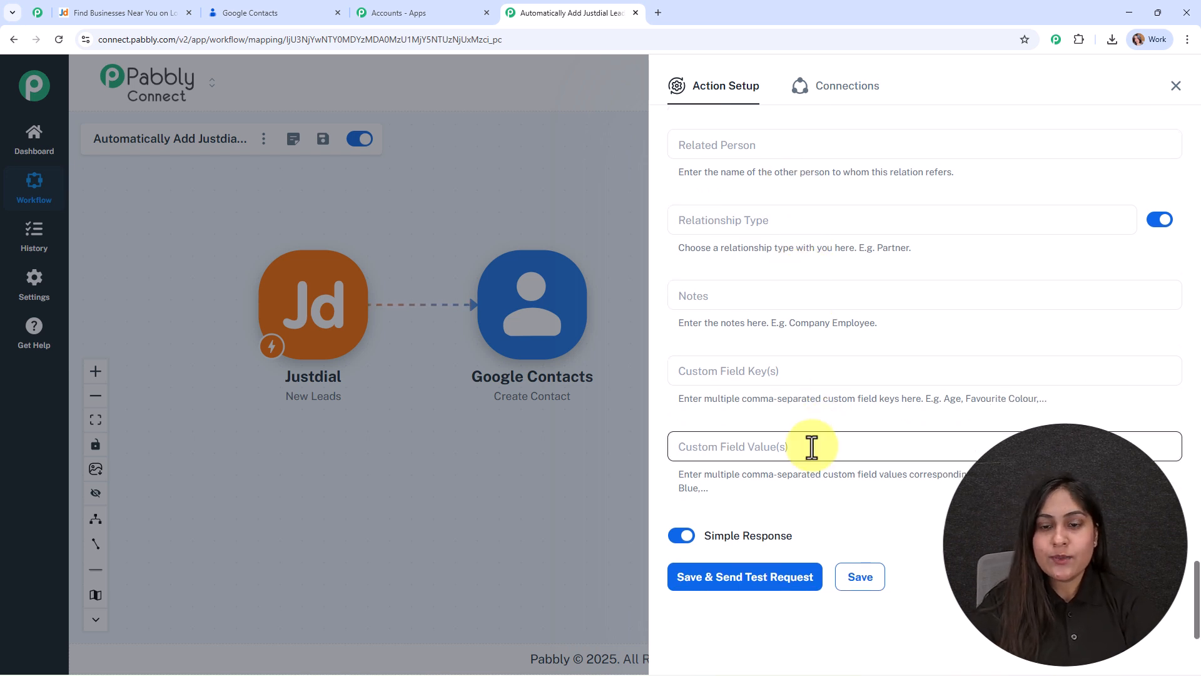
{"action": "left_click", "coordinate": [726, 578]}
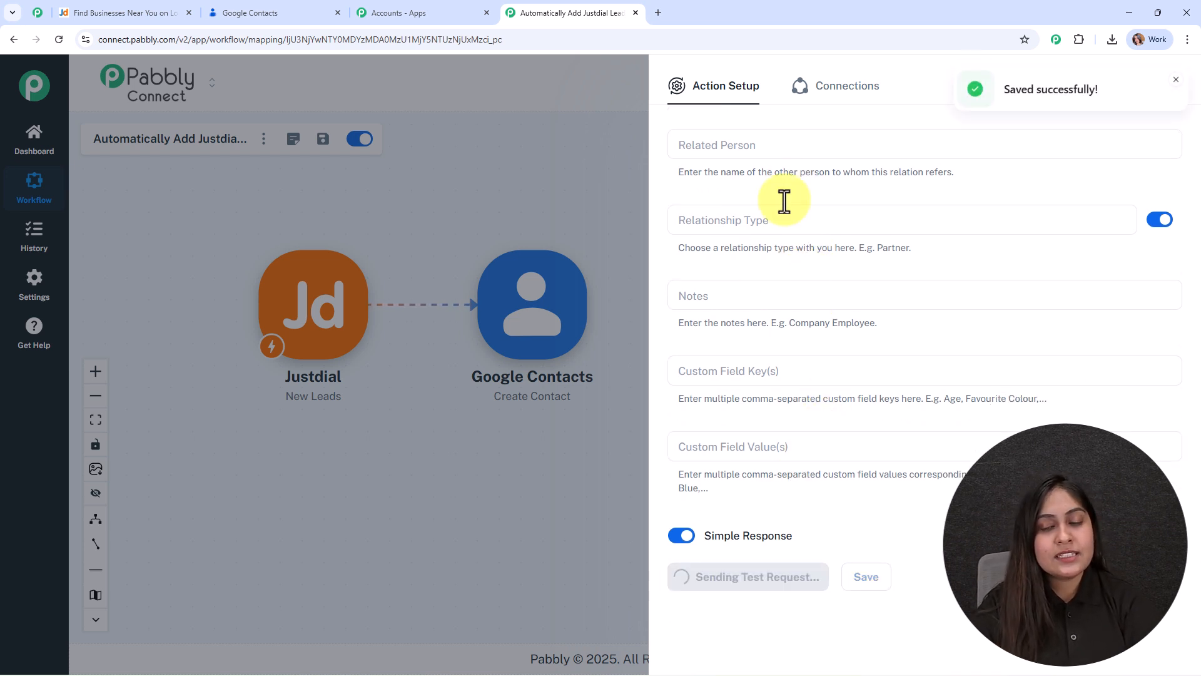
Step: Review the response received for the Create Contact test request and close the action's setup
{"action": "scroll", "coordinate": [817, 321], "scroll_direction": "down", "scroll_amount": 7}
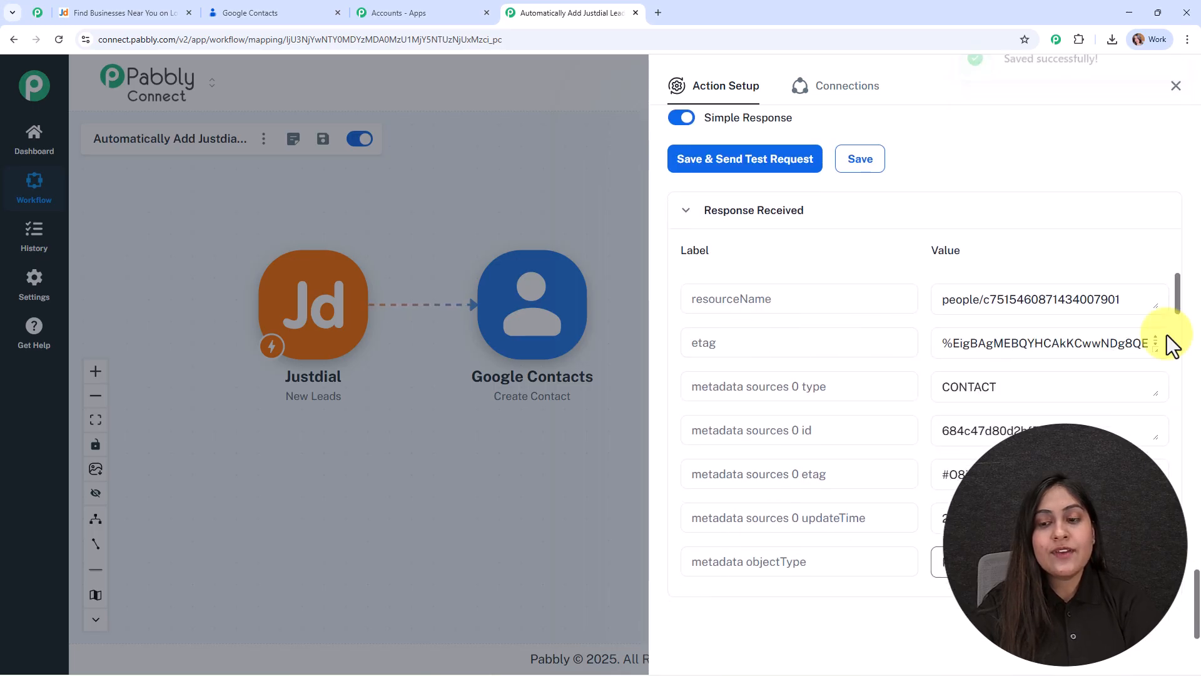
{"action": "left_click", "coordinate": [1175, 86]}
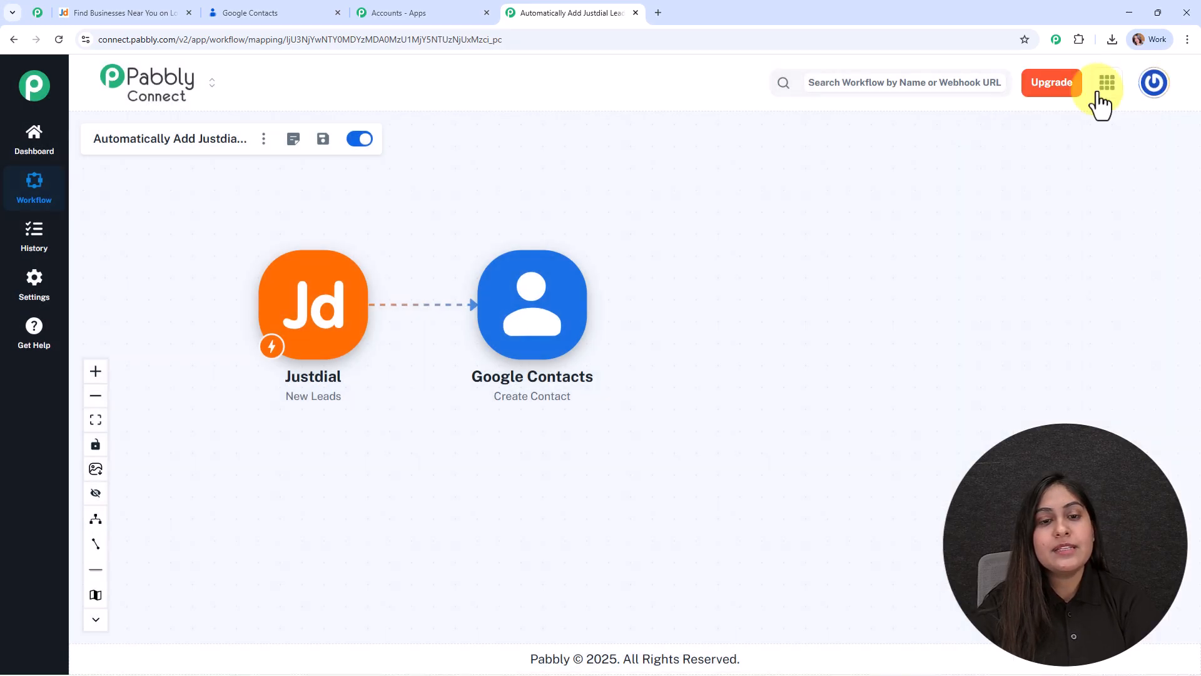
{"action": "left_click_drag", "start_coordinate": [475, 185], "coordinate": [603, 226]}
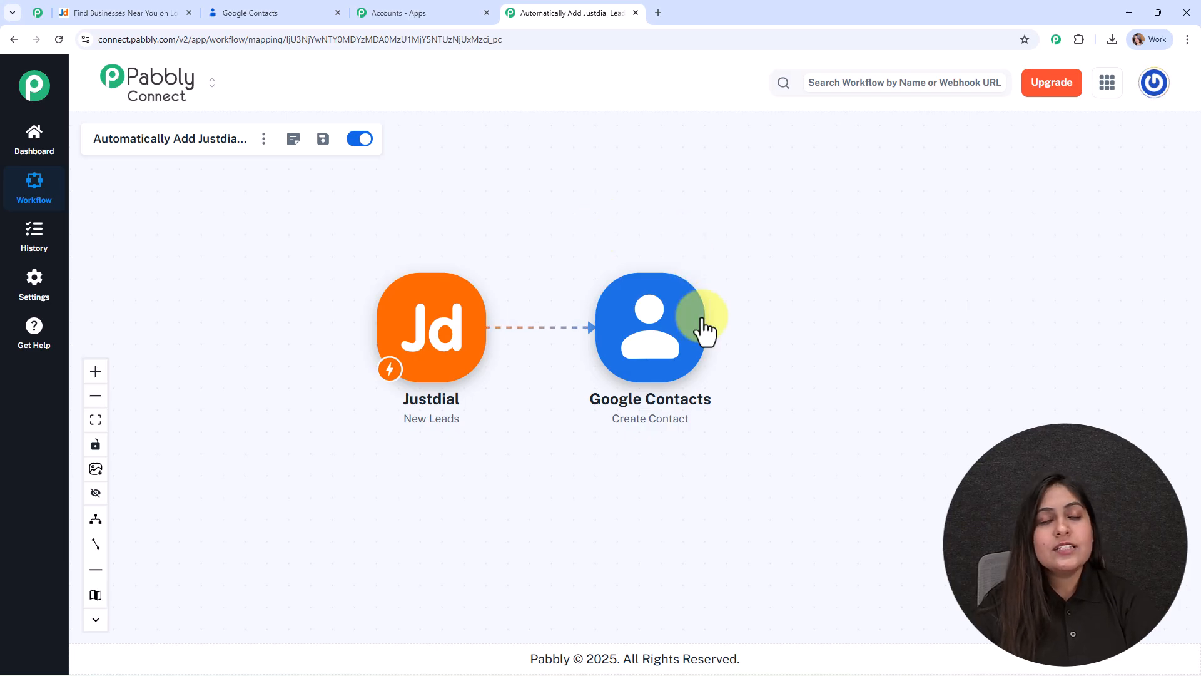
Step: Switch to Google Contacts, reload the contact list to check for the new lead, and return to the Pabbly Connect workflow
{"action": "left_click", "coordinate": [261, 5]}
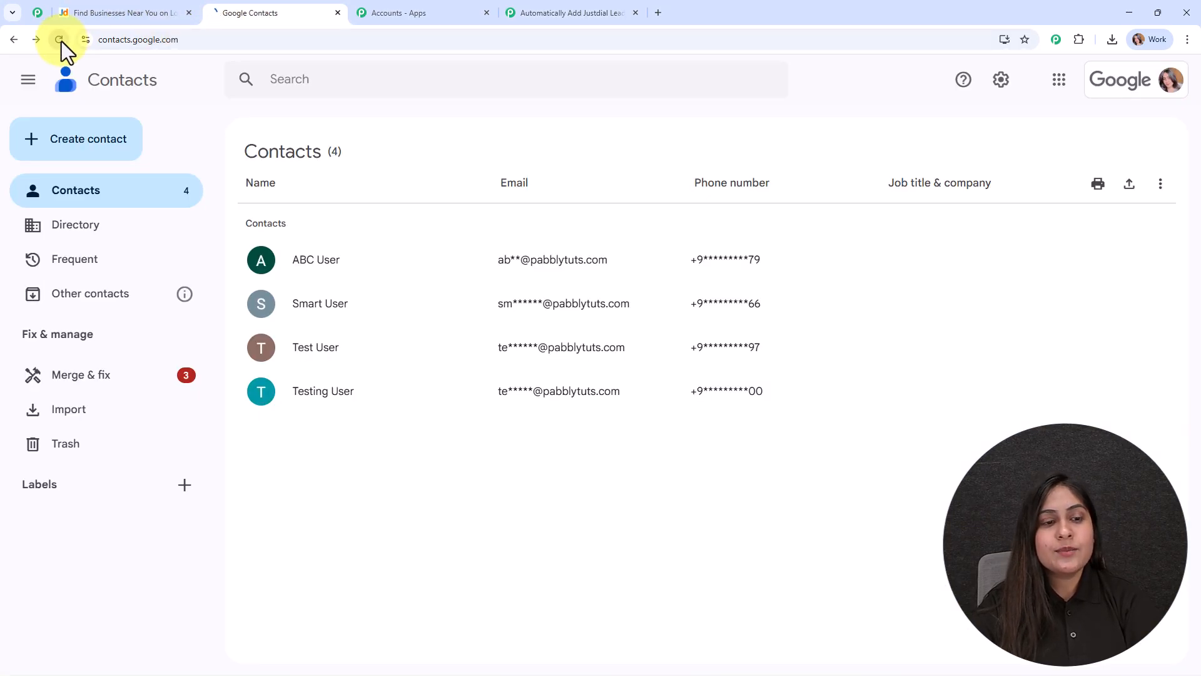
{"action": "left_click", "coordinate": [59, 39]}
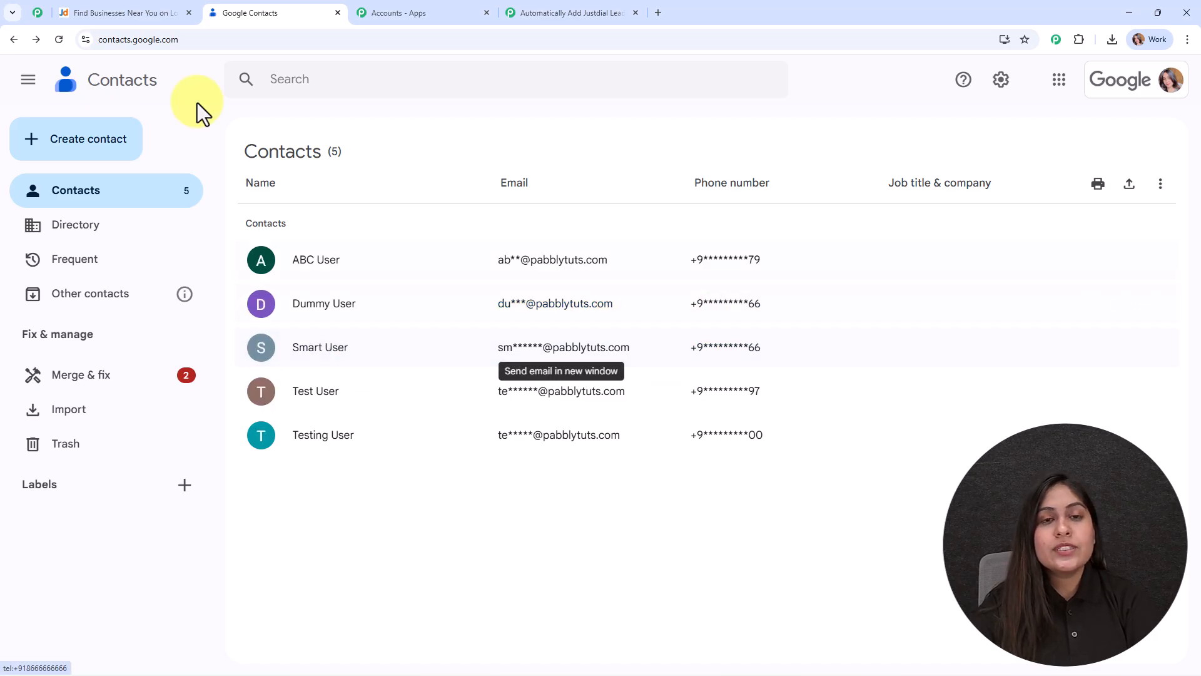
{"action": "left_click", "coordinate": [555, 13]}
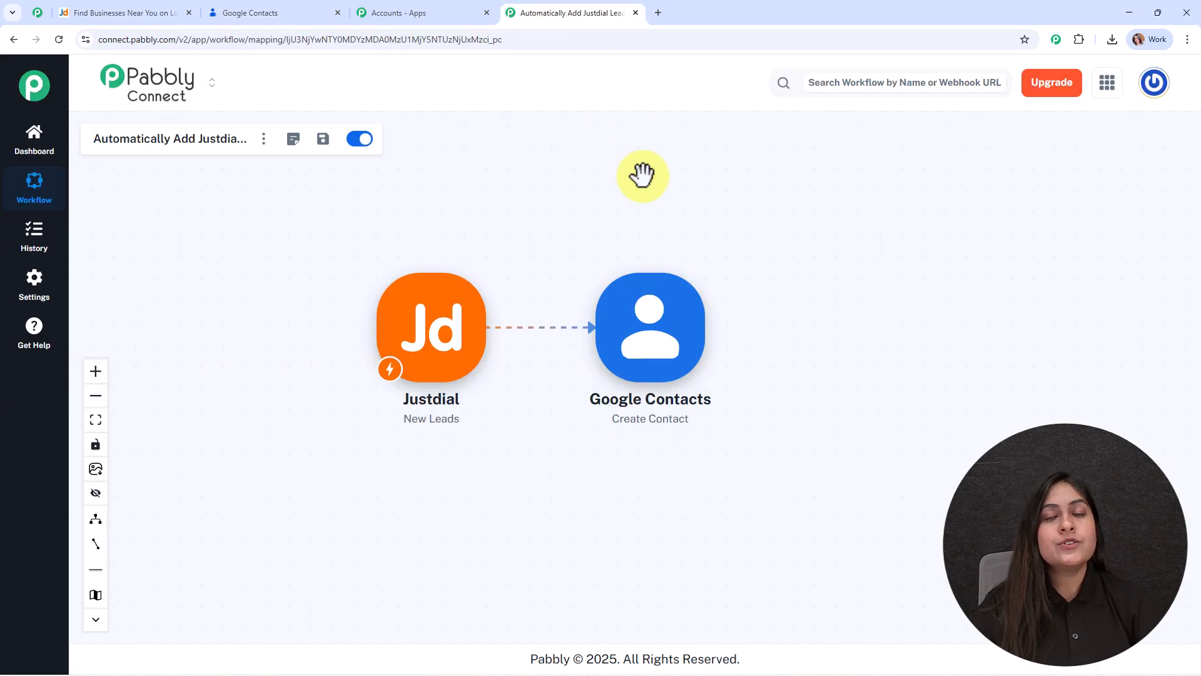